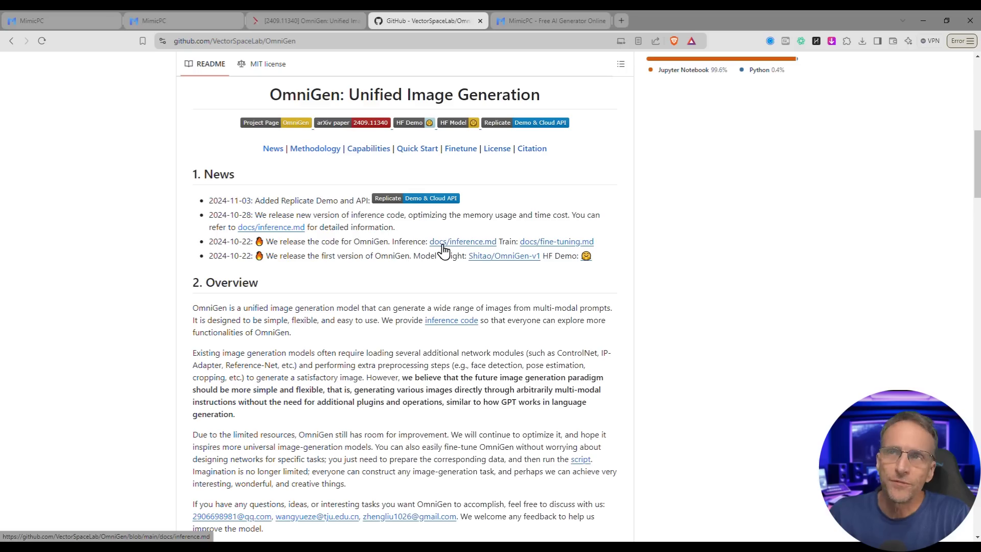
- Examine the OmniGen README on GitHub, including its capability illustrations and referring expression examples
scroll(442, 250, down, 12)
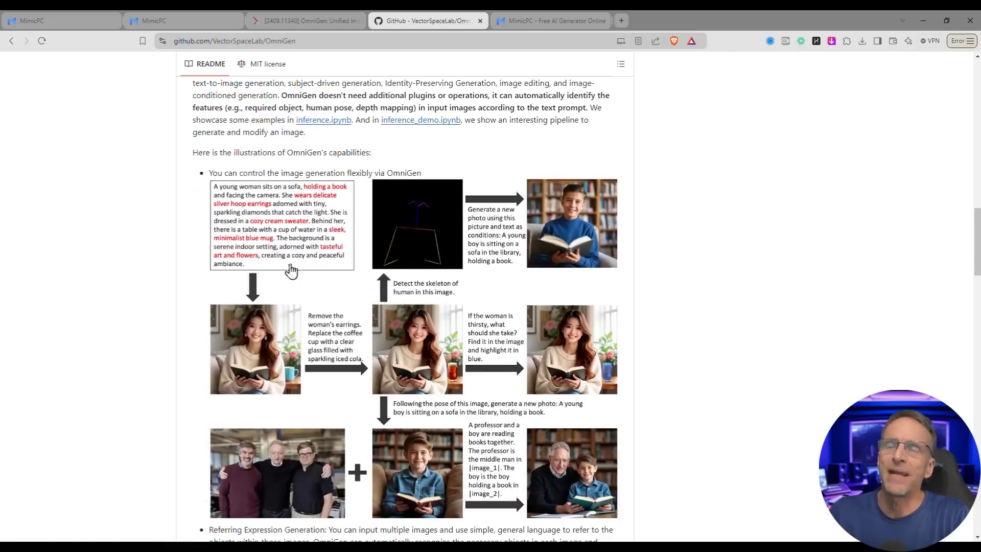
scroll(501, 292, down, 1)
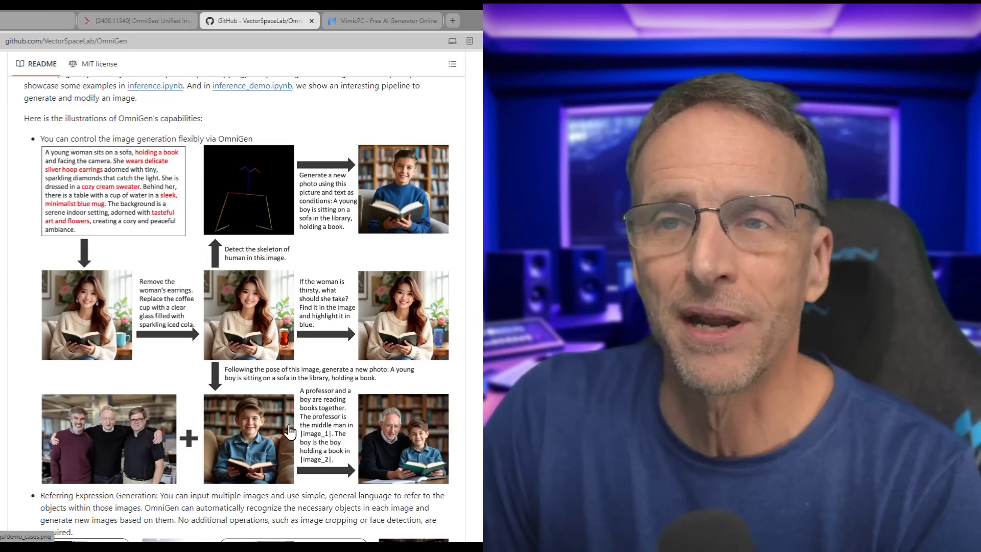
scroll(207, 436, down, 10)
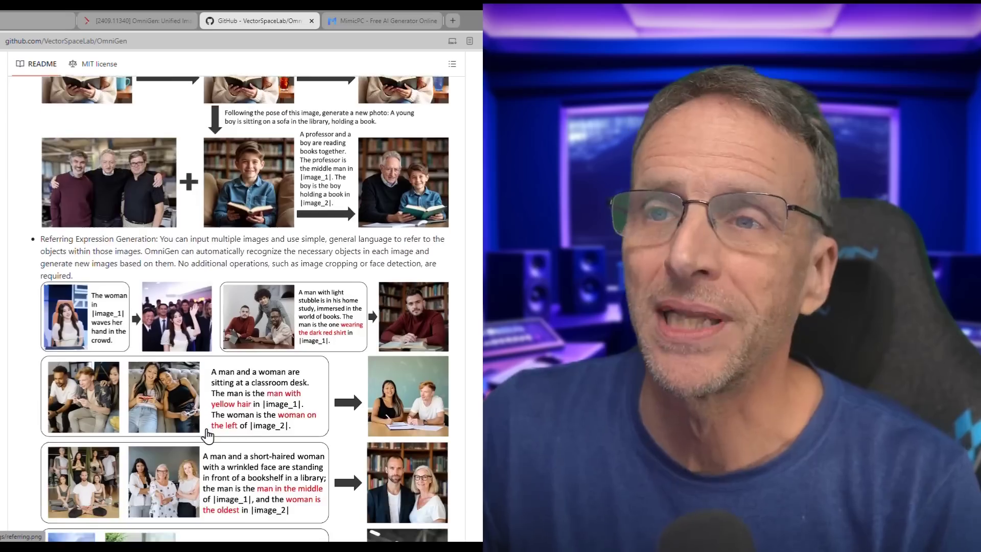
scroll(303, 337, up, 10)
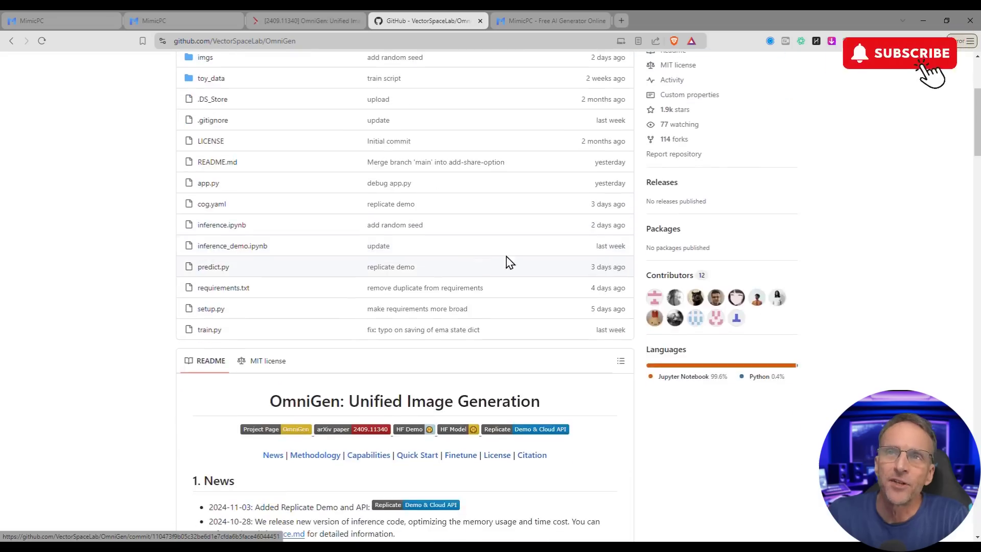
scroll(491, 281, down, 3)
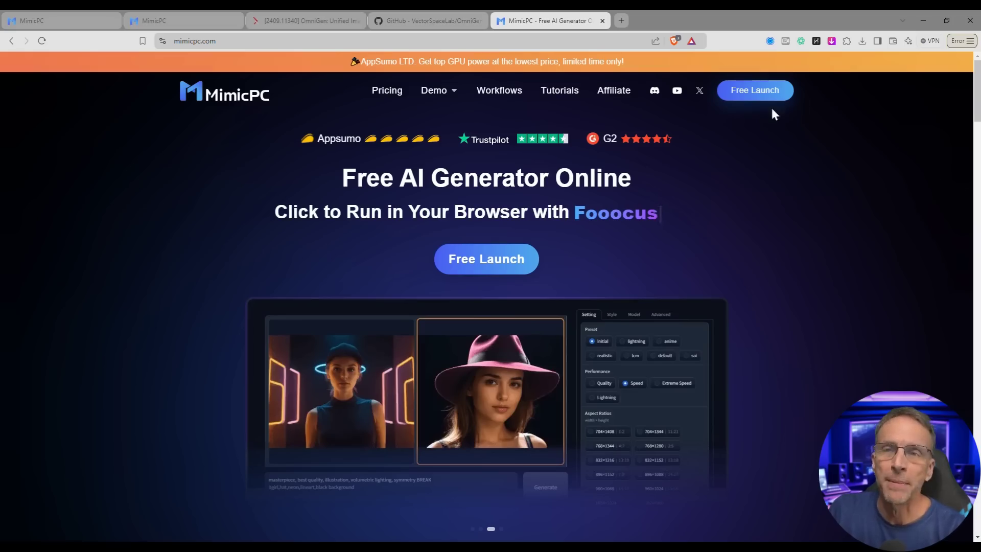
- Launch MimicPC, start setting up a new Omnigen app, and choose its hardware
click(755, 90)
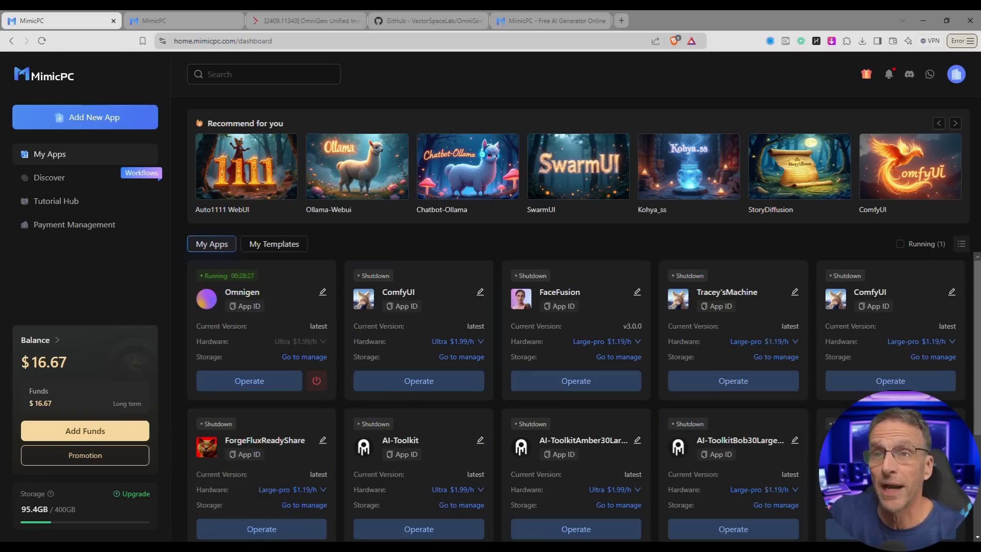
click(77, 117)
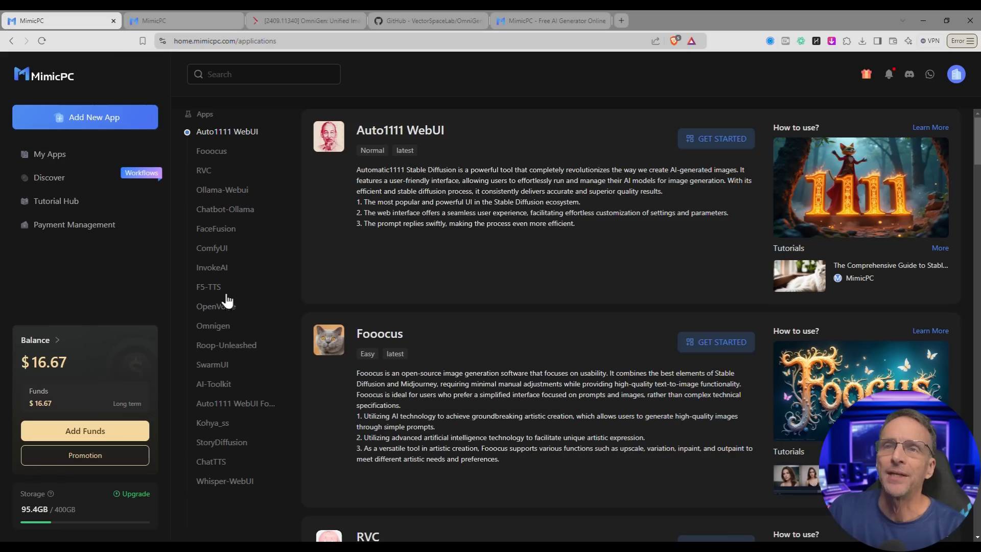
click(214, 327)
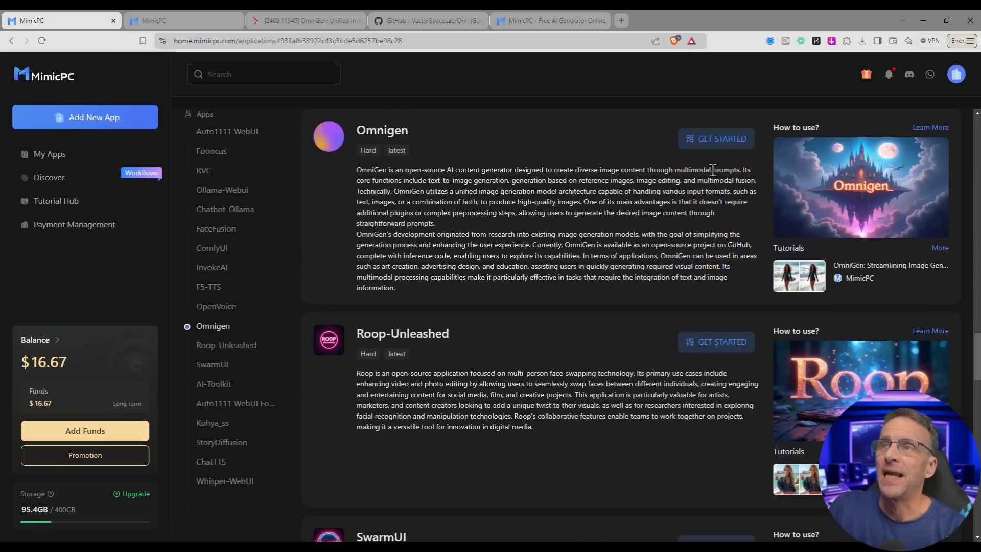
click(712, 148)
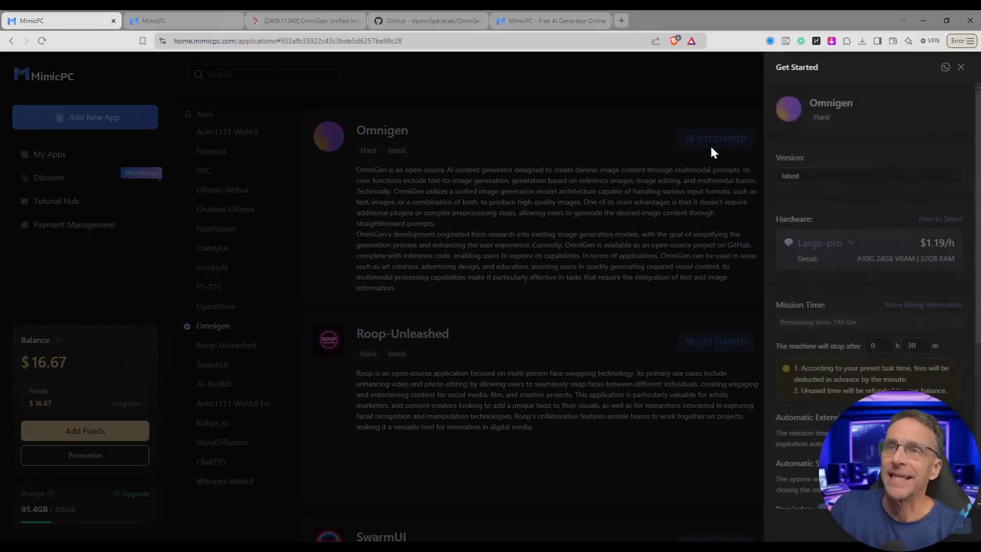
click(849, 245)
click(837, 370)
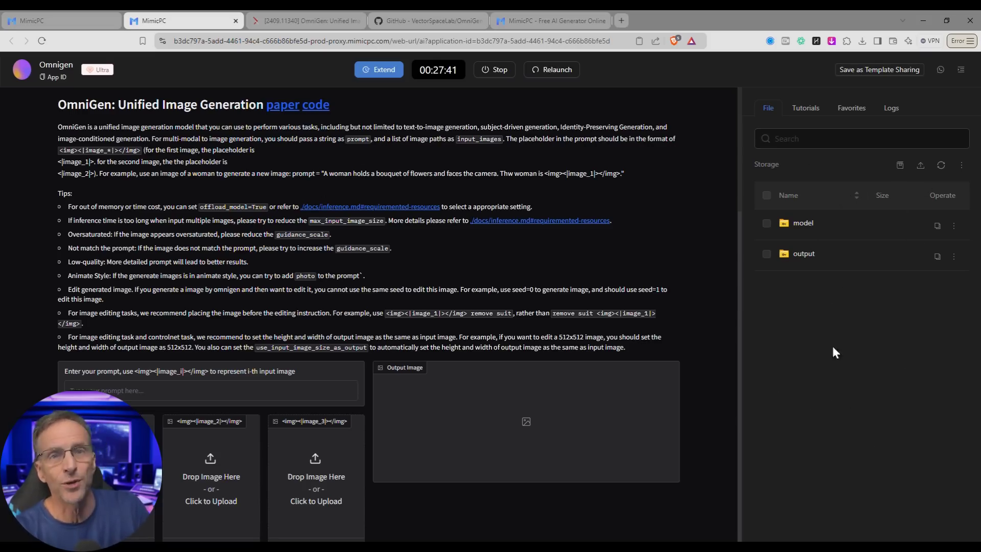
- Hide the file storage panel and load the example prompt "A curly-haired man in a red shirt is drinking tea."
click(961, 72)
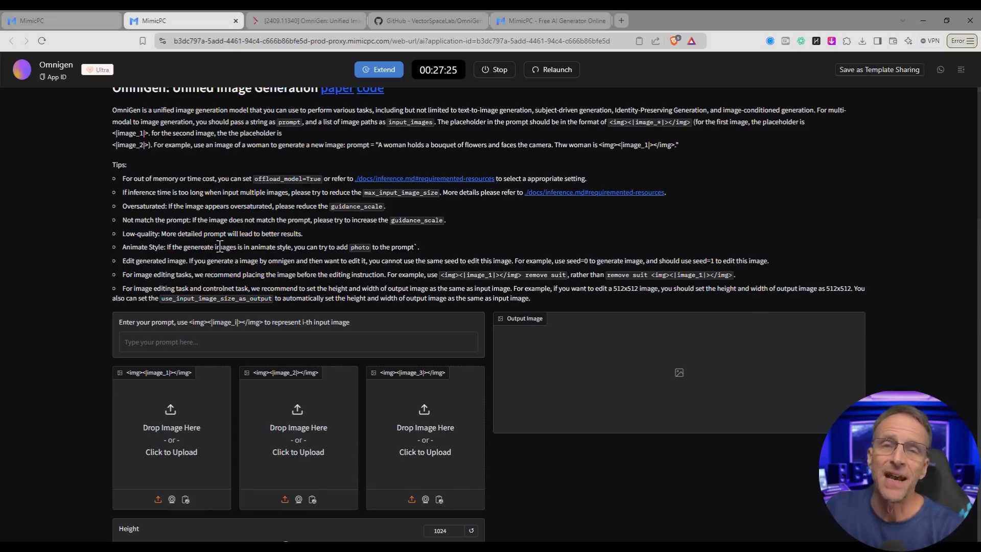
scroll(221, 247, down, 1)
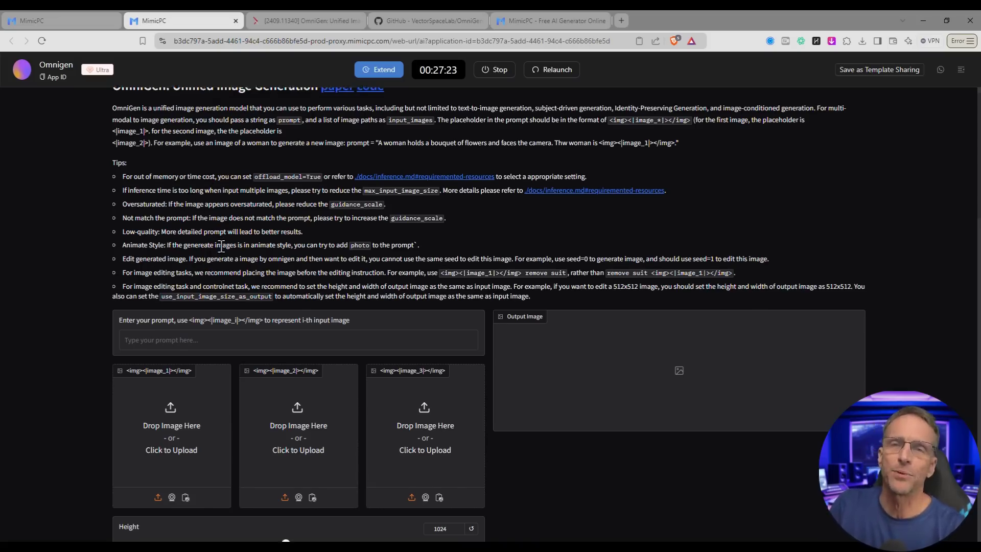
scroll(222, 247, down, 4)
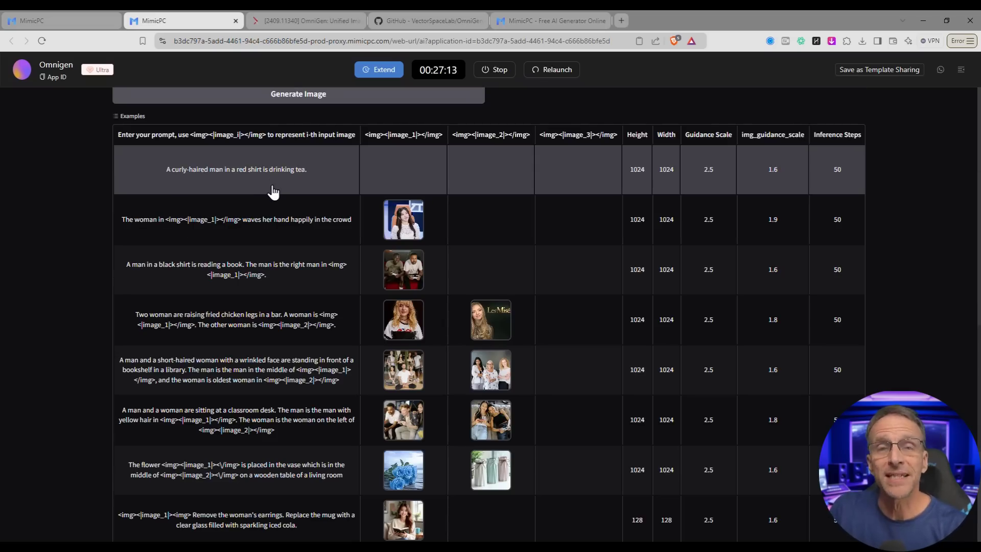
scroll(296, 280, up, 1)
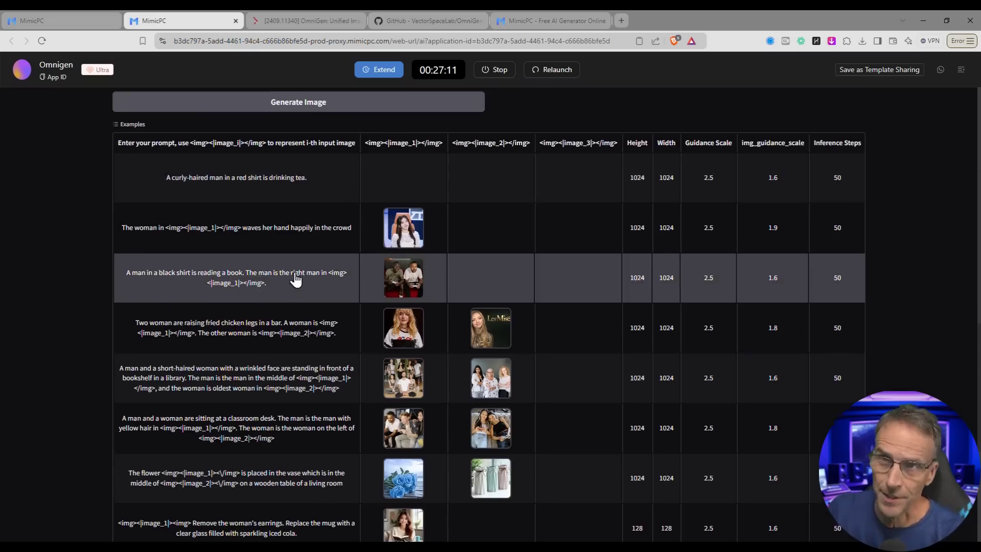
scroll(252, 307, up, 2)
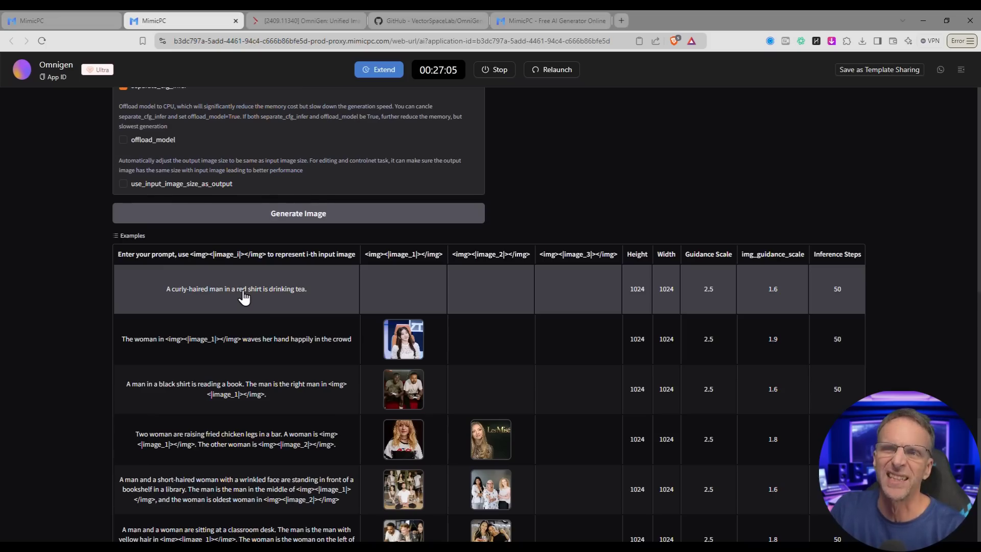
click(258, 299)
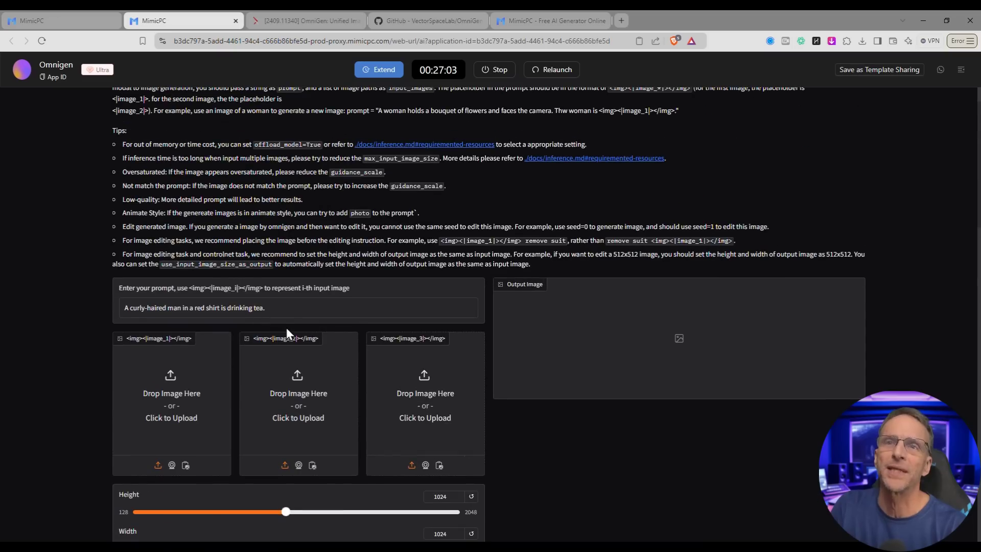
- Replace the prompt with "A dog wearing a blue bow is sitting by a lake" and generate the image
drag(288, 309, 95, 301)
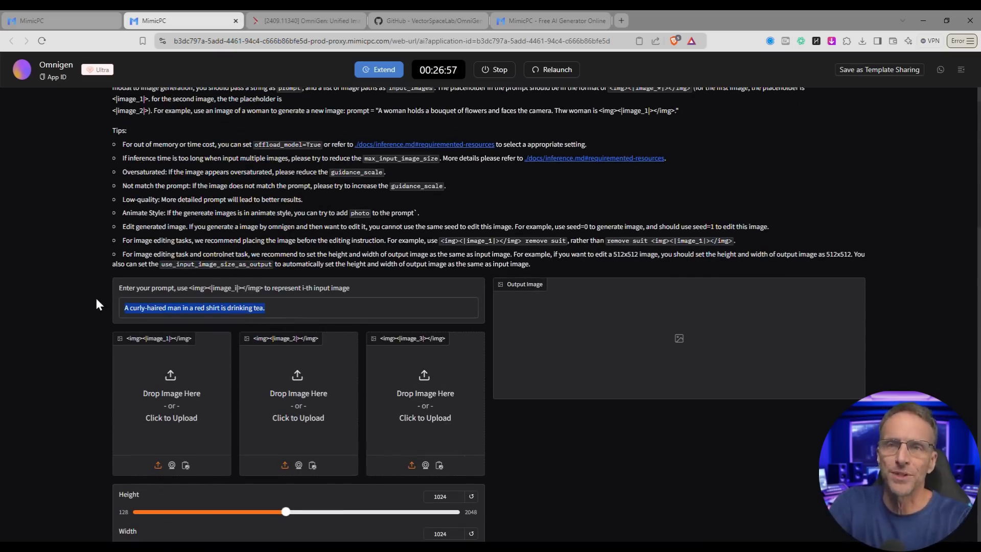
text(A dog wearing a blu)
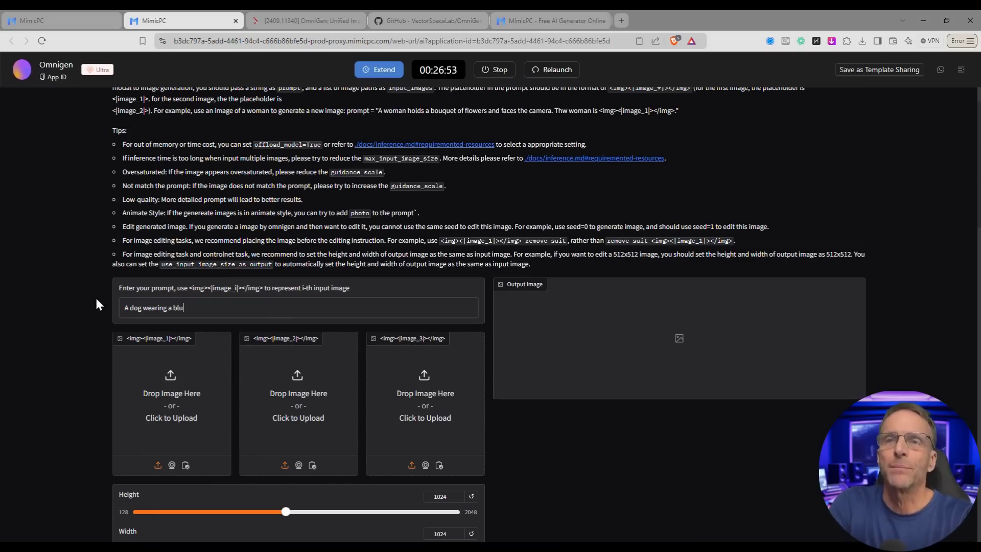
text(e bow is sitting by a )
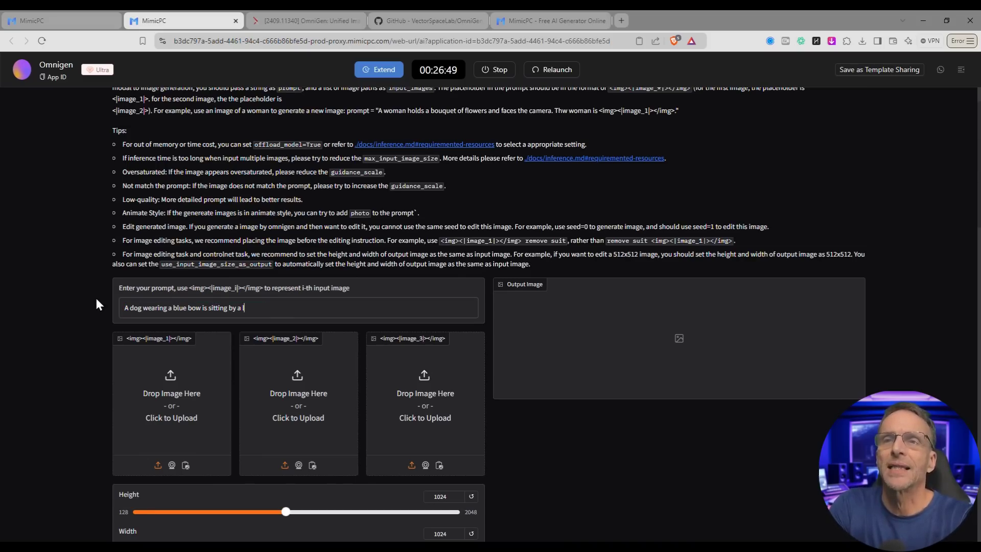
text(lake)
scroll(95, 296, down, 4)
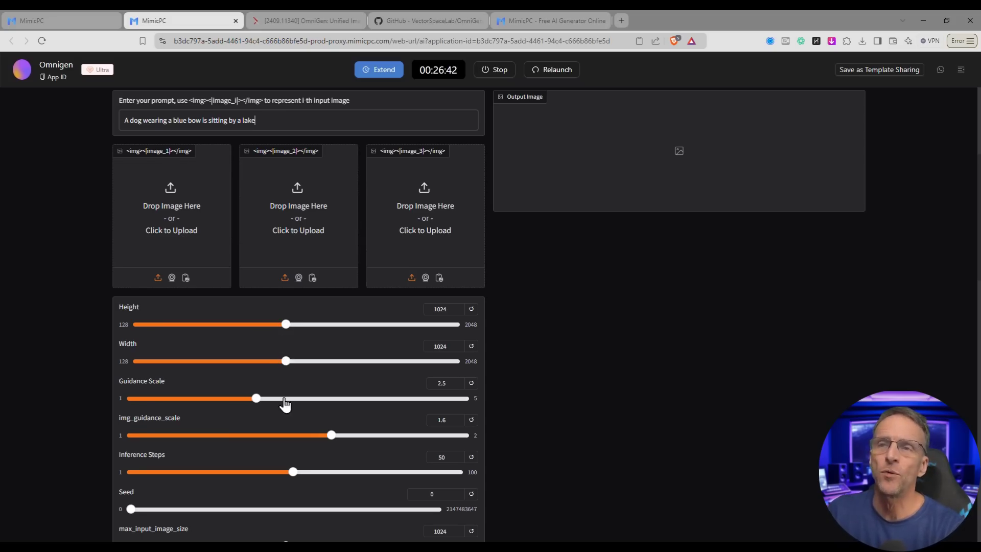
scroll(284, 401, down, 5)
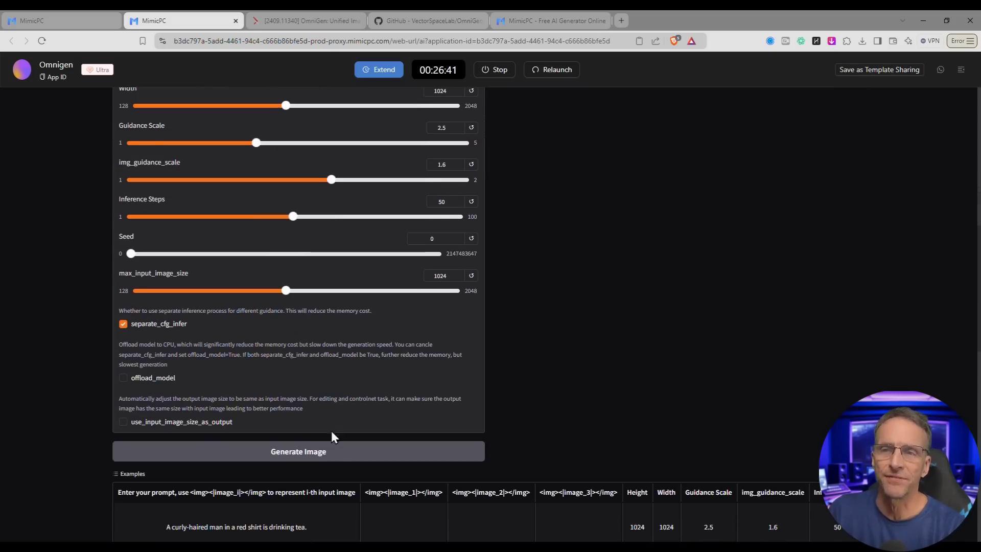
click(306, 452)
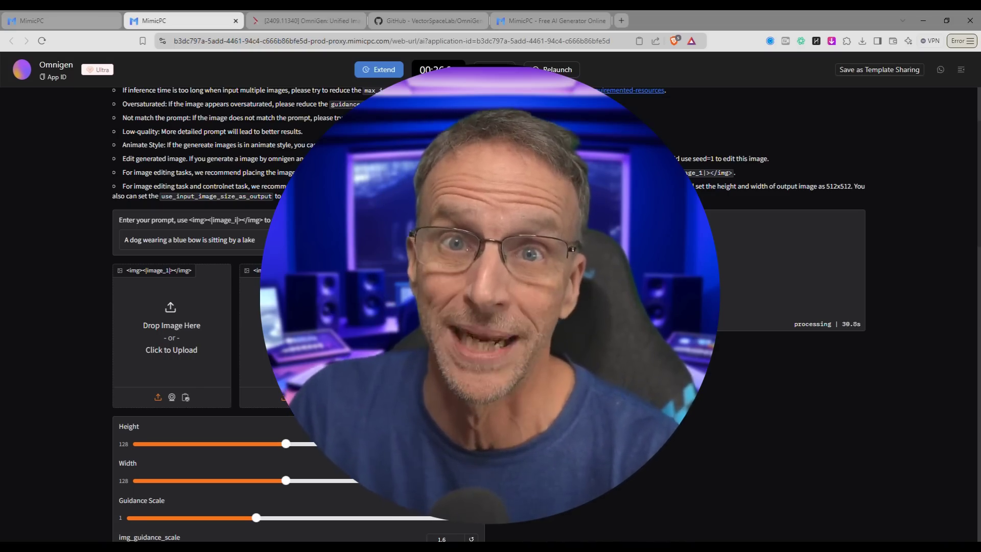
- Load the example prompt "The woman in <img><|image_1|></img> waves her hand happily in the crowd" with its input image
scroll(816, 388, down, 2)
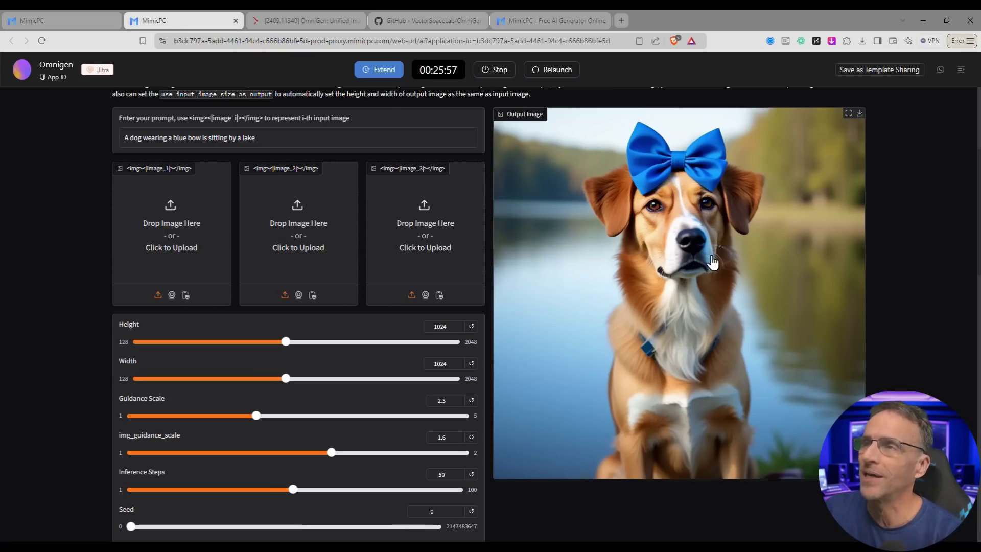
scroll(465, 301, down, 8)
scroll(435, 393, down, 2)
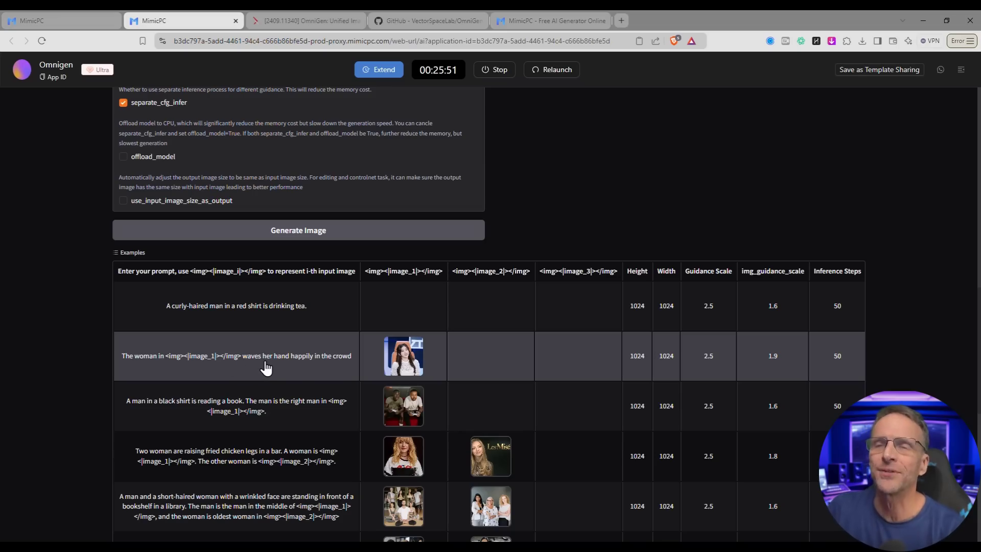
click(300, 368)
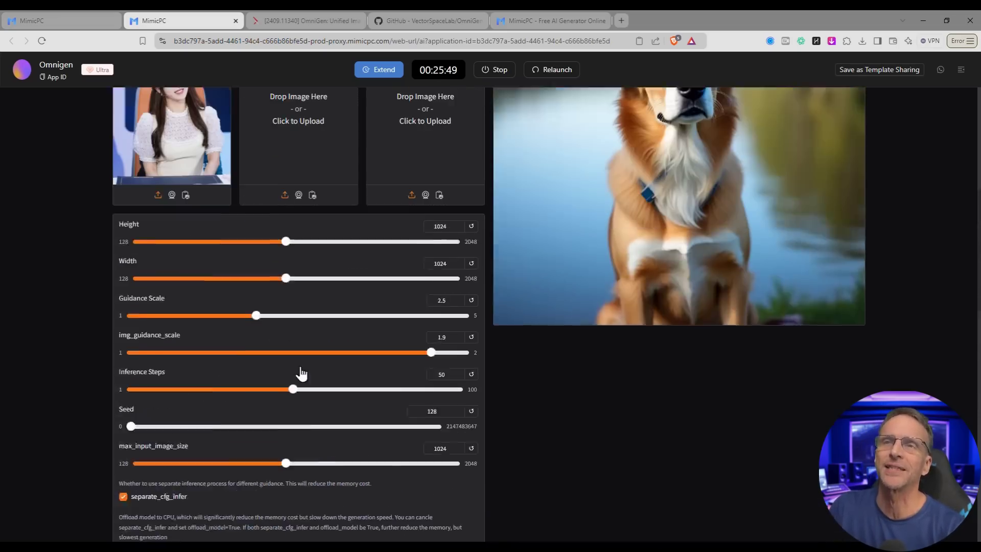
- Replace the first input image with the omnigen folder's photo of the blonde woman in a red Christmas sweater, and generate the image
scroll(302, 368, up, 3)
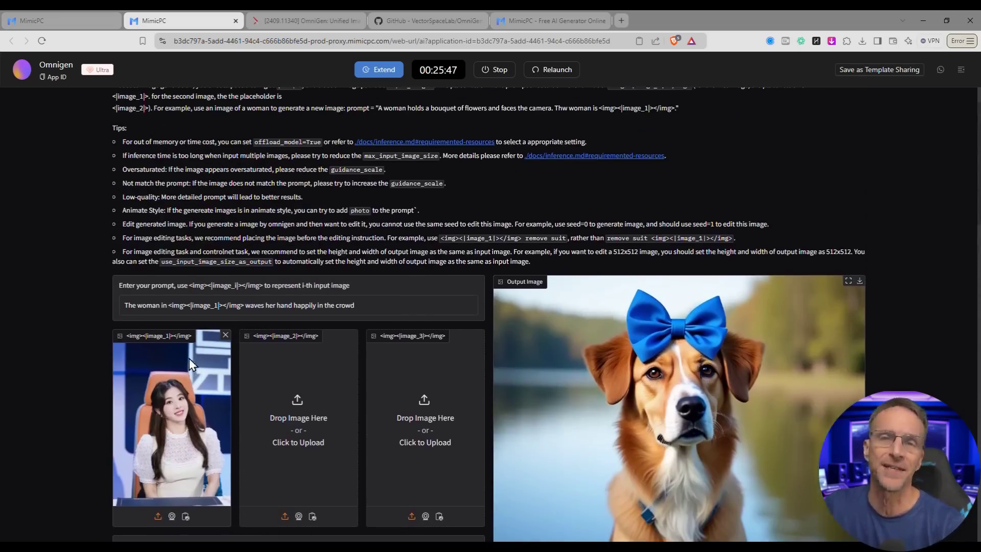
click(226, 335)
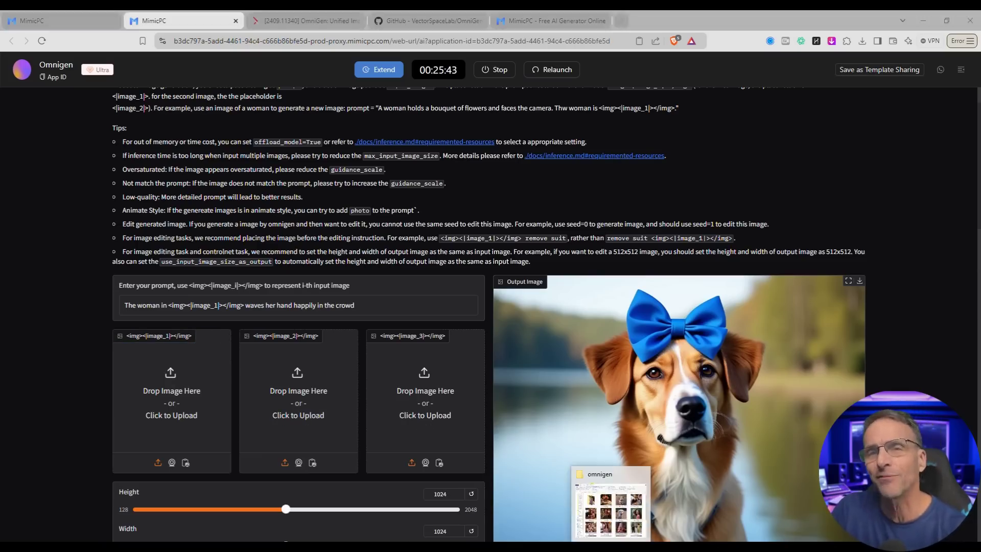
click(613, 490)
drag(707, 485, 165, 406)
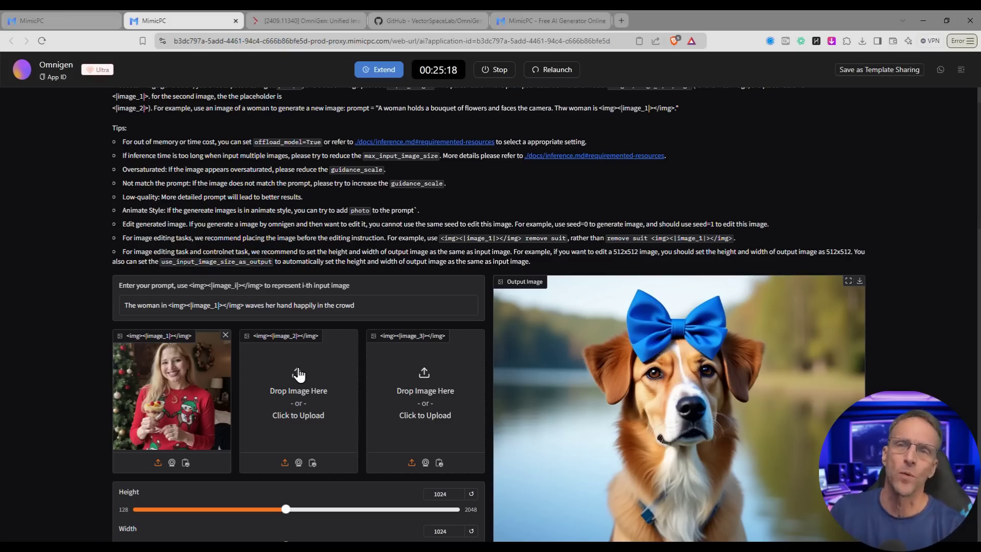
scroll(361, 435, down, 3)
scroll(362, 435, down, 5)
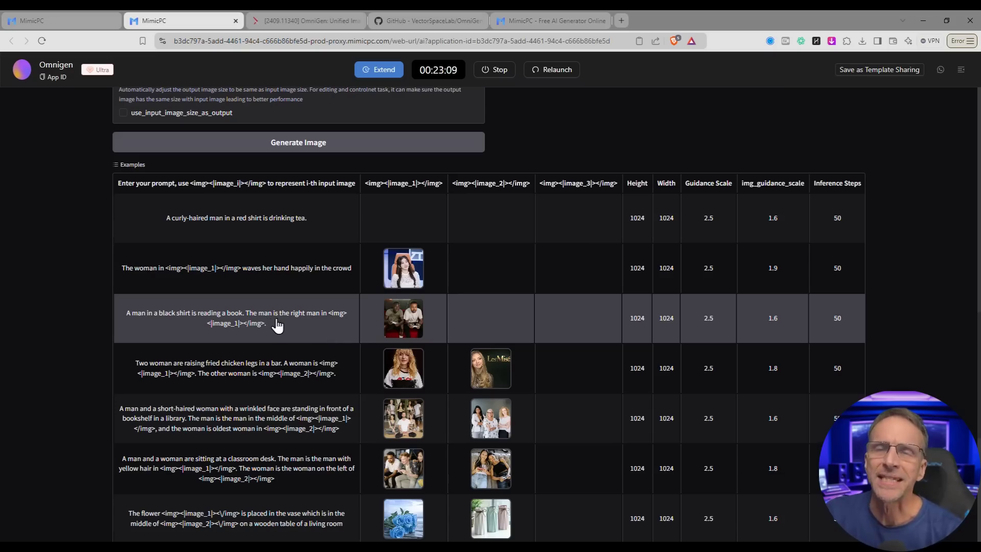
- Load the example about the man in a black shirt reading a book, and replace its image with the photo of the couple at a bar
click(317, 325)
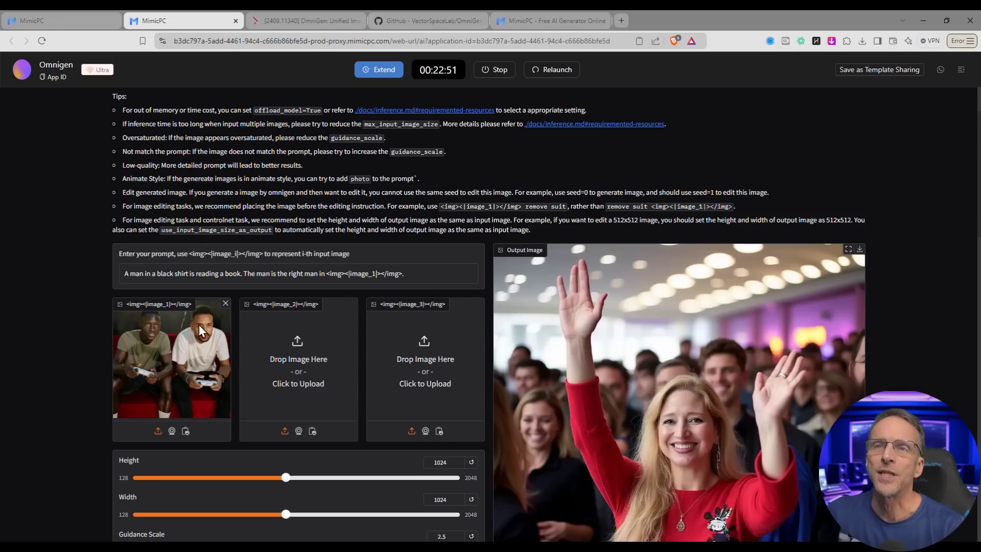
click(226, 303)
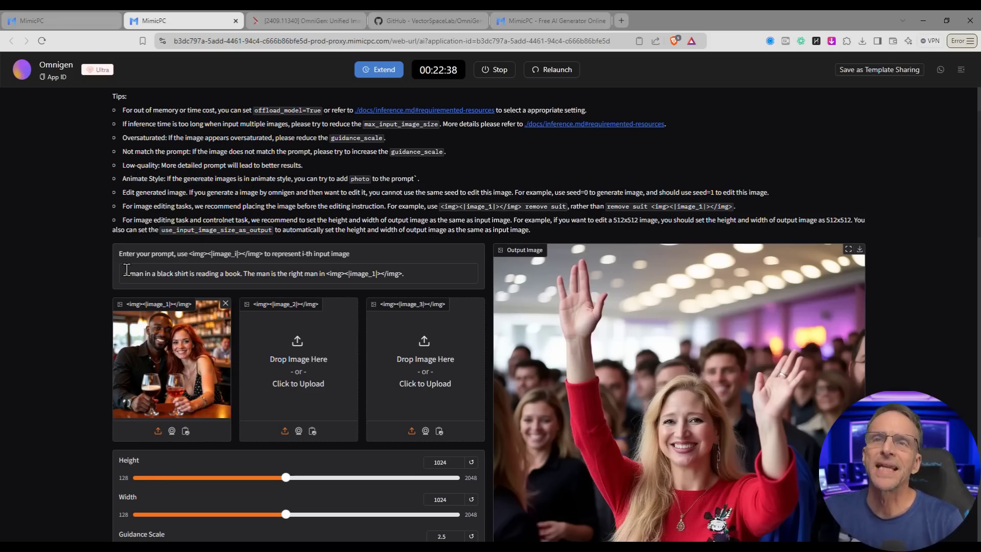
- Edit the prompt to describe a woman in a black dress with white polka dots reading a book, the right woman with red hair in <img><|image_1|></img>
text(A wo)
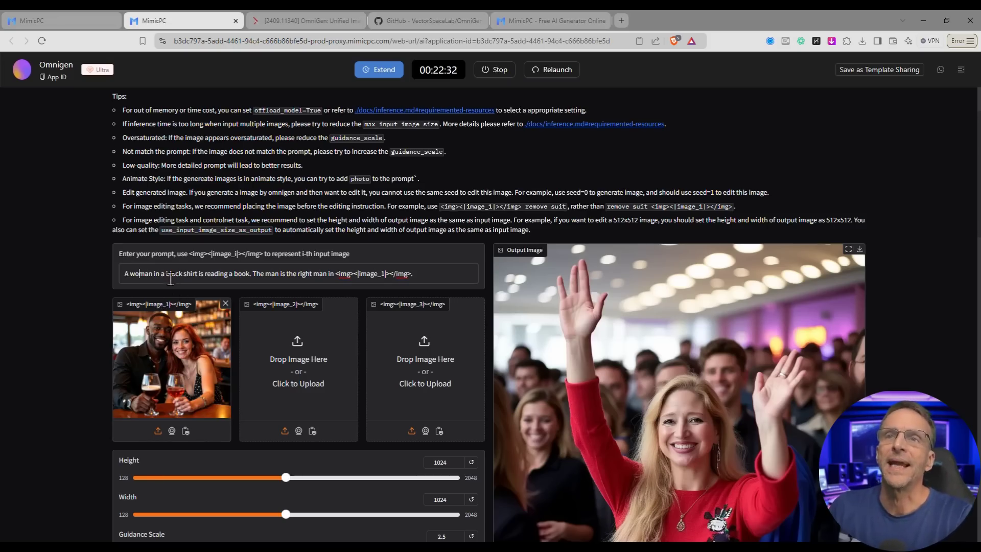
double_click(185, 274)
text(dress with whi)
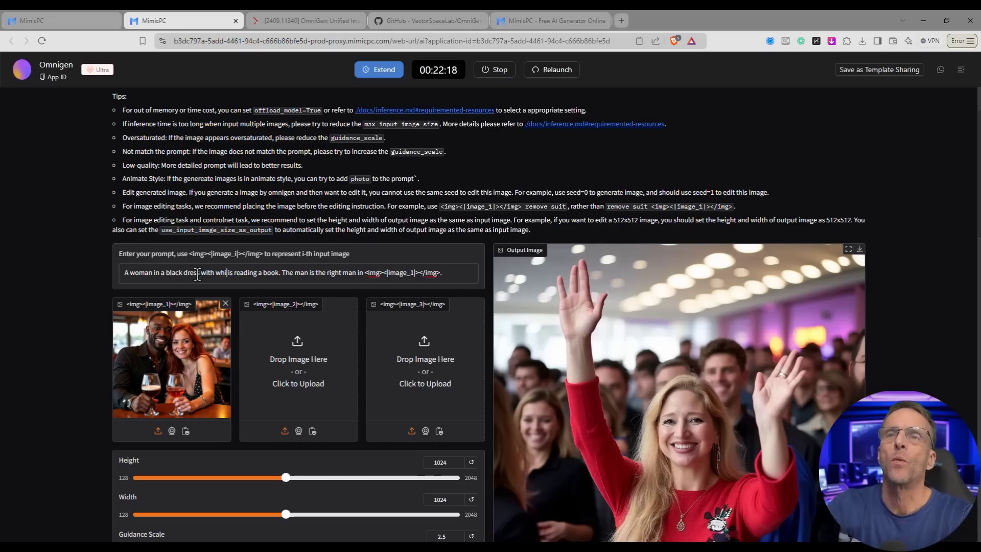
text(te polka dots)
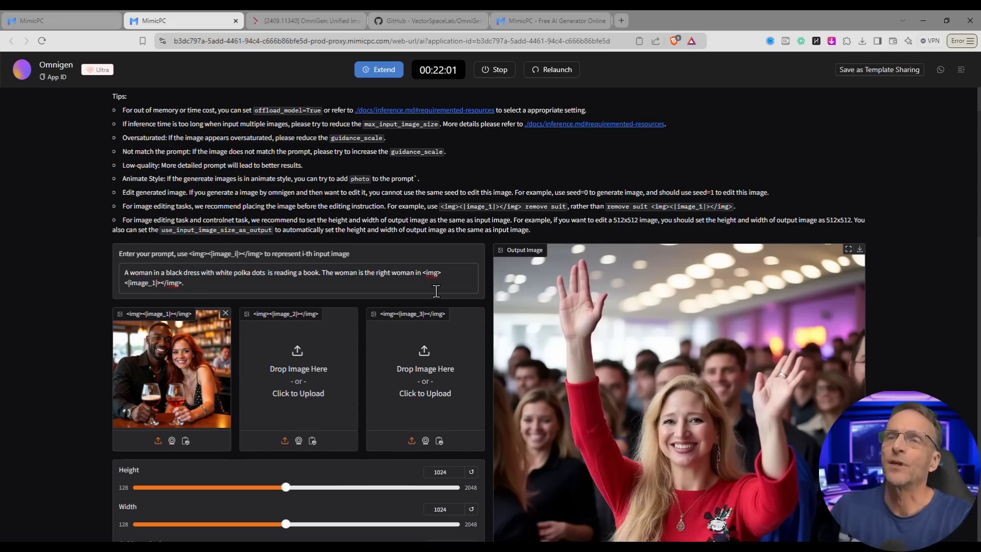
text(with red har)
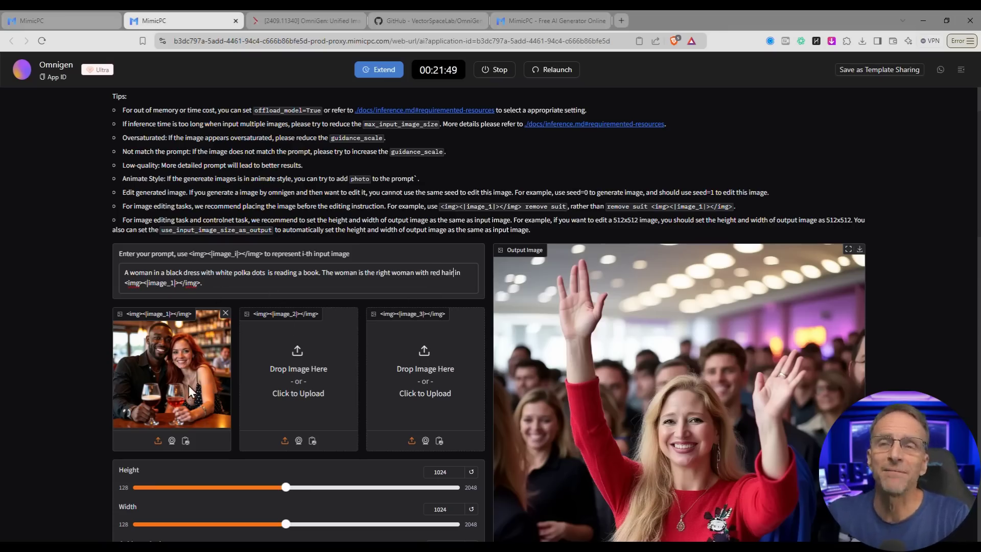
- Add "by the sea" after "reading a book" in the prompt, and generate the image
click(318, 274)
text(by the sea)
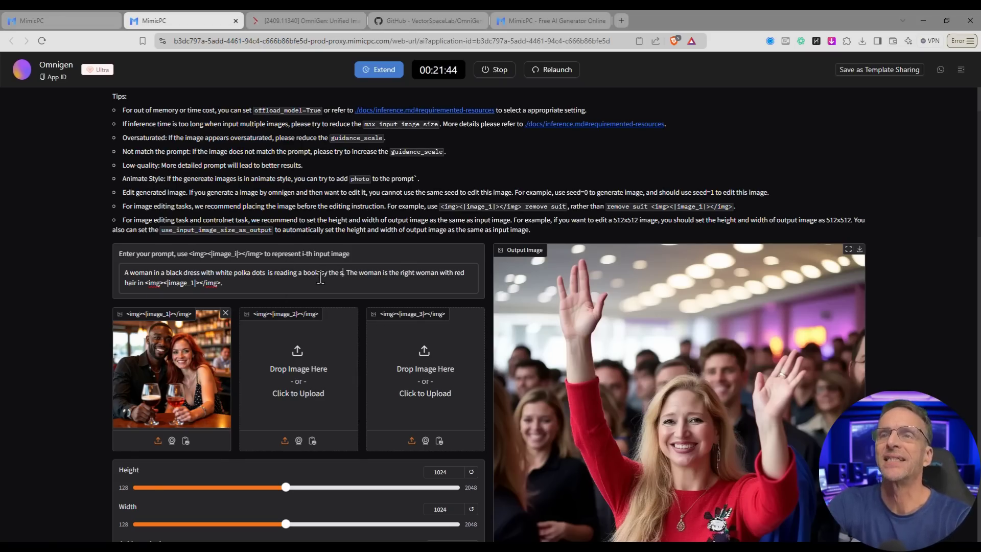
scroll(257, 418, down, 8)
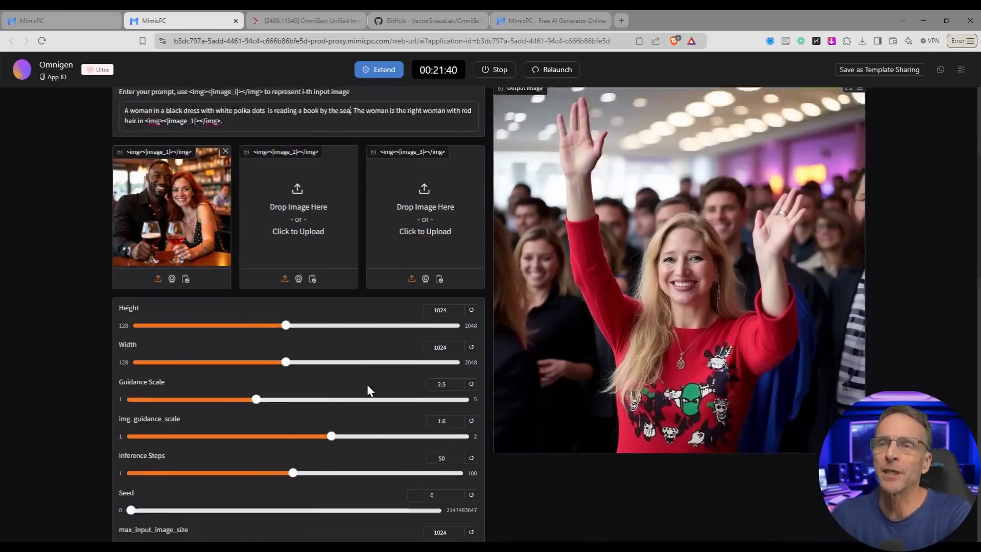
click(324, 444)
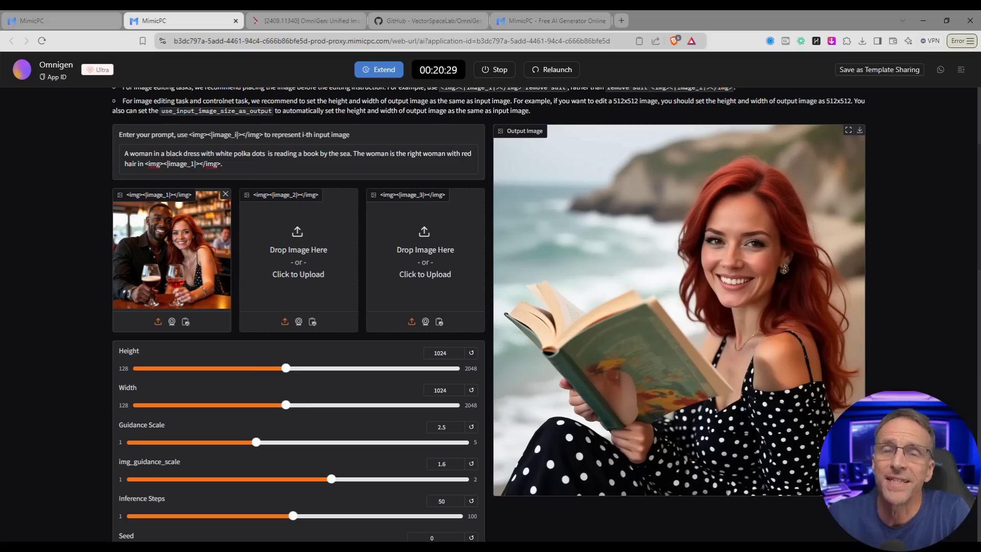
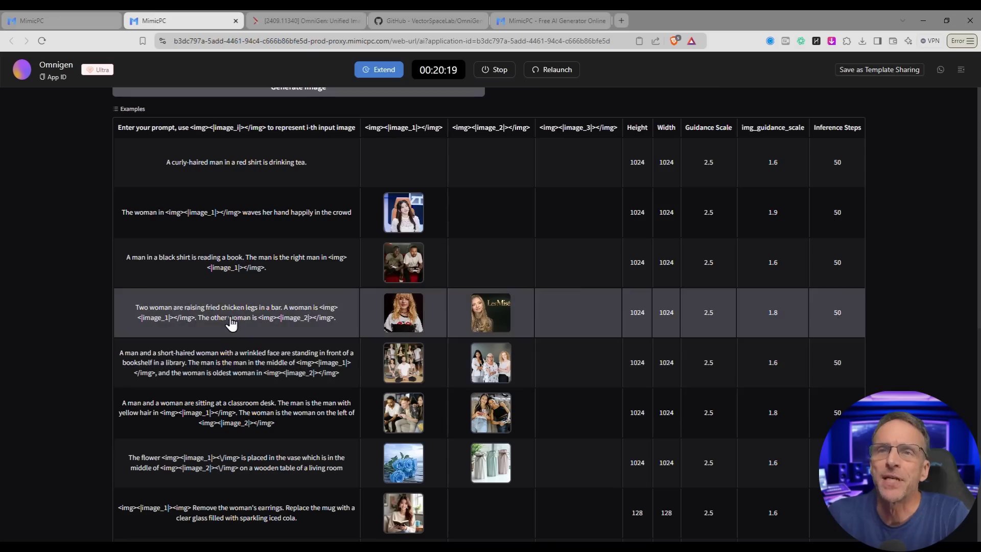
- Load the example of two women raising fried chicken legs, and replace its images with the donut-holding woman and the blonde woman in a Christmas sweater
click(232, 322)
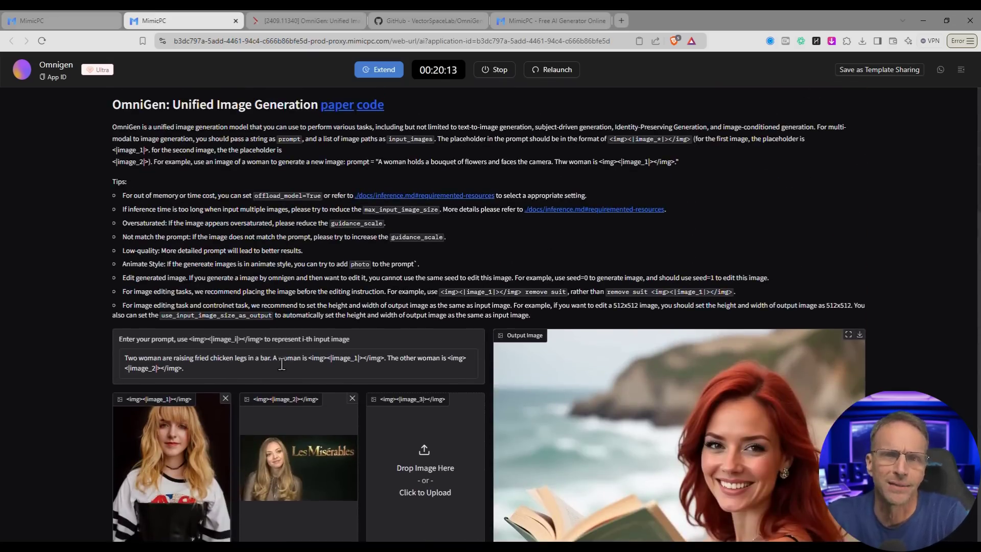
scroll(282, 364, down, 1)
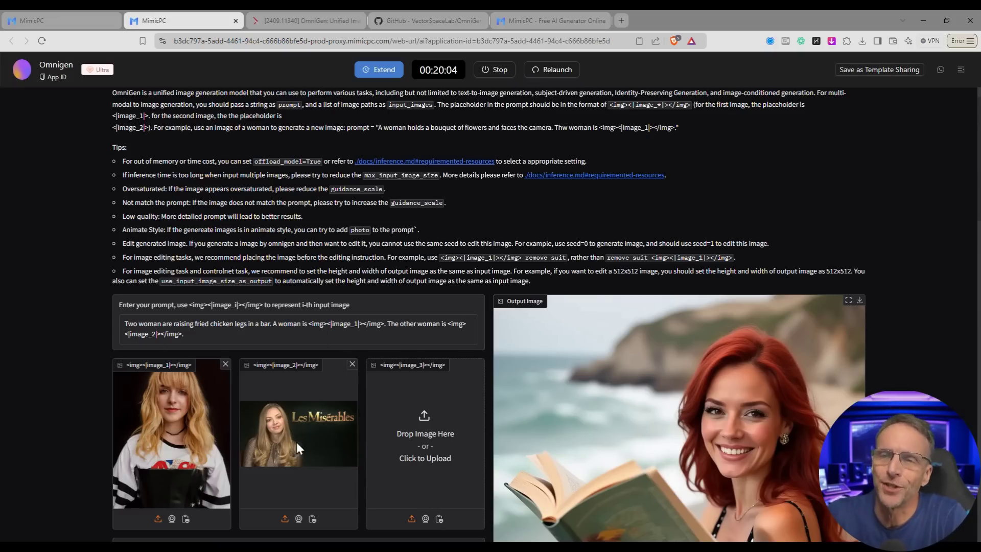
click(226, 364)
click(189, 415)
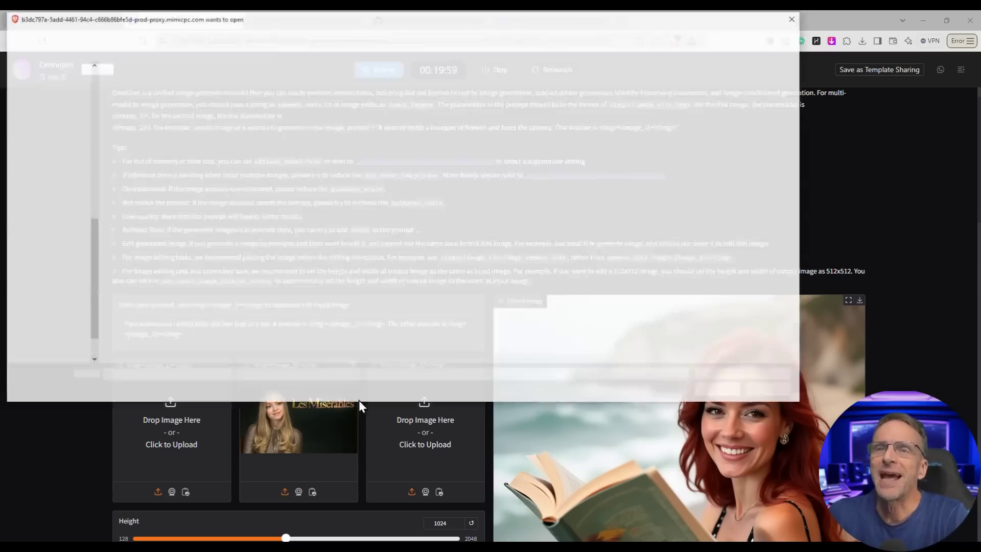
double_click(358, 401)
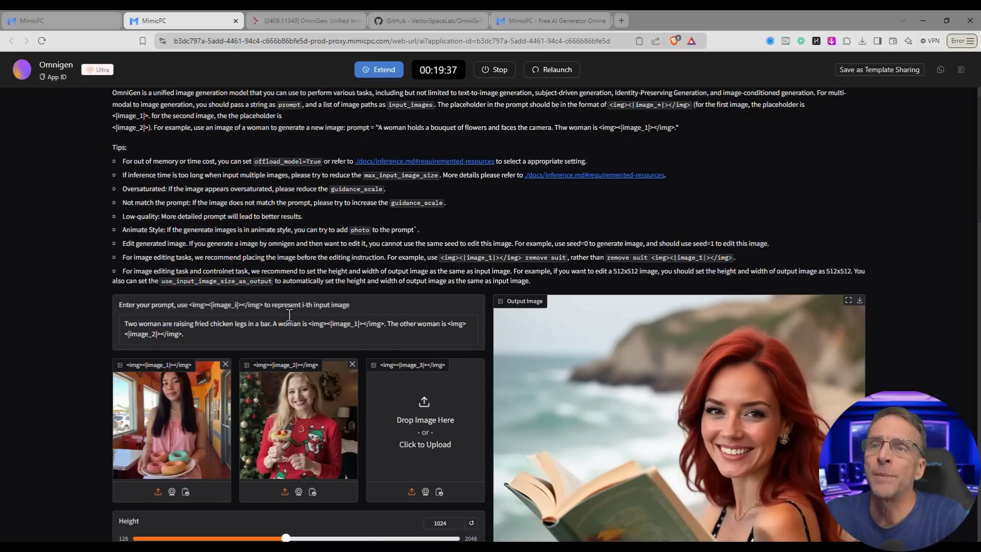
- Change the prompt's first sentence so the two women are eating pizza in a restaurant
drag(174, 324, 220, 325)
drag(219, 325, 247, 325)
key(BackSpace)
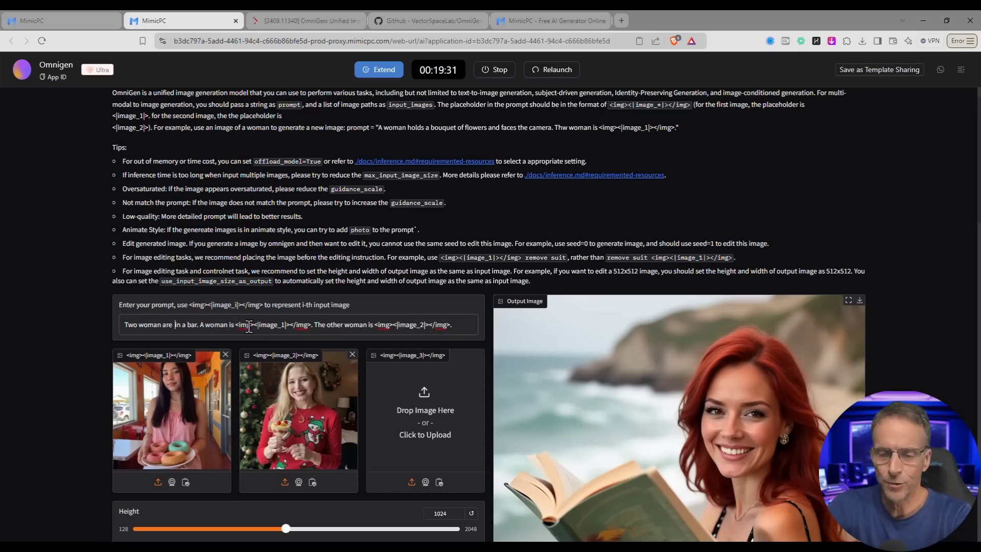
text(eating p)
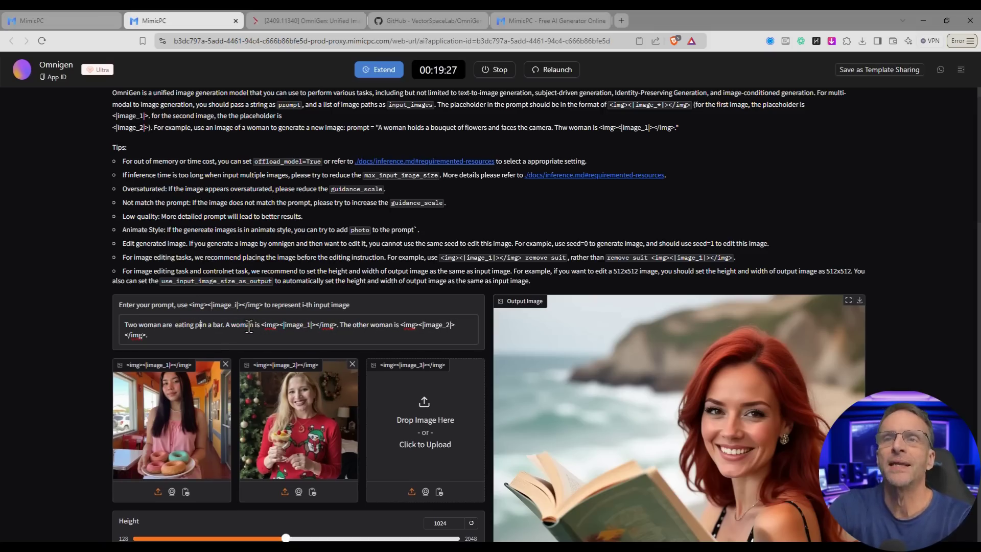
text(izza)
double_click(231, 326)
text(restaurant)
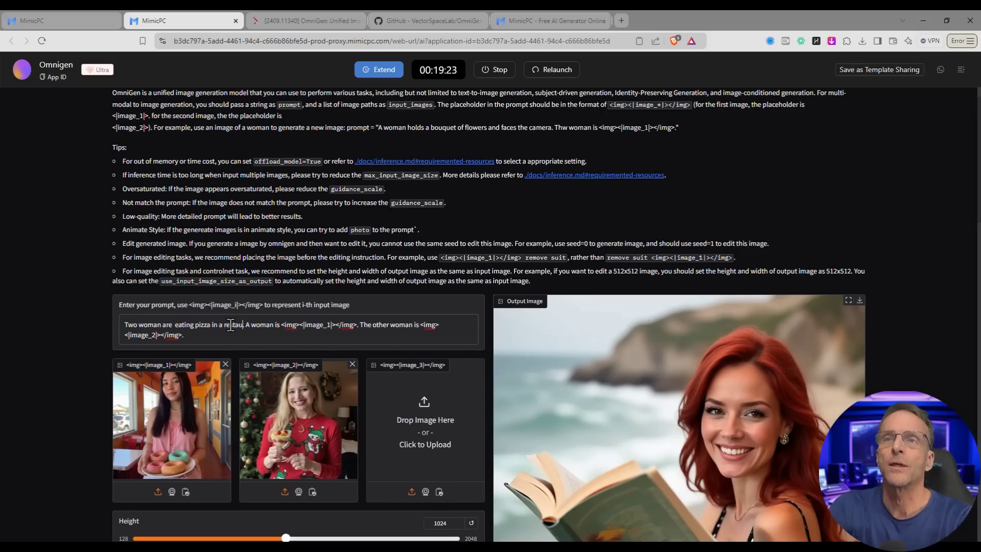
text(t)
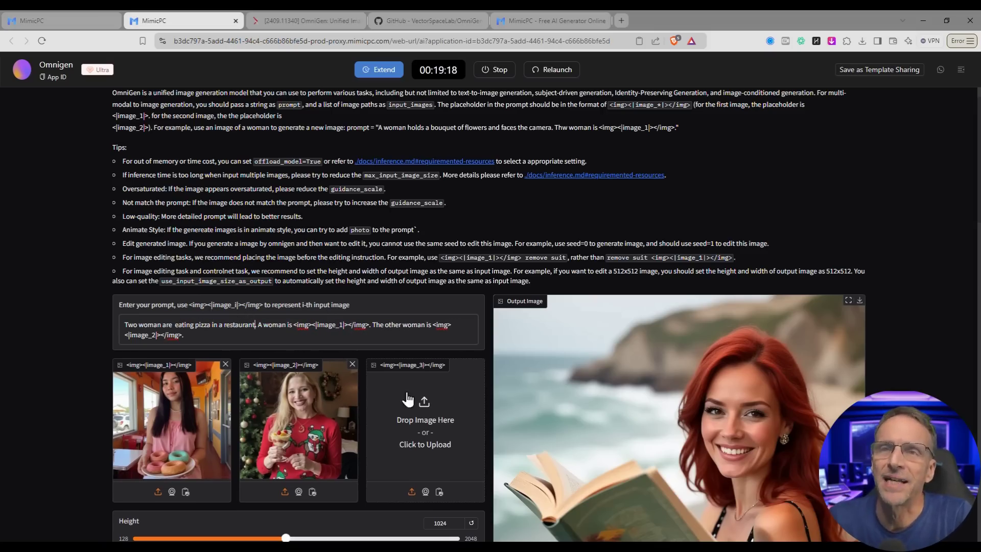
- Review the generation settings from height, width and guidance scales down to the separate_cfg_infer, offload_model and use_input_image_size_as_output options
scroll(444, 405, down, 9)
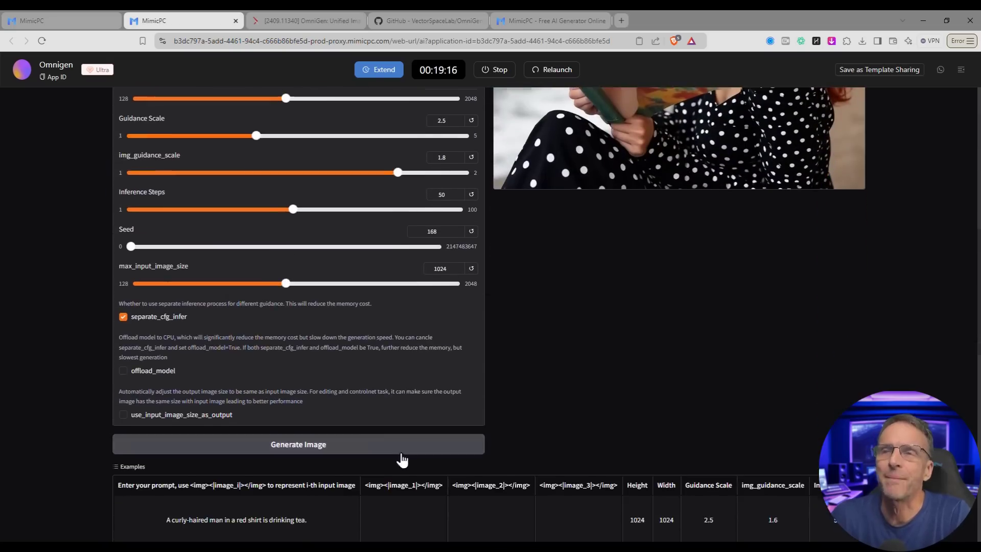
scroll(339, 127, up, 3)
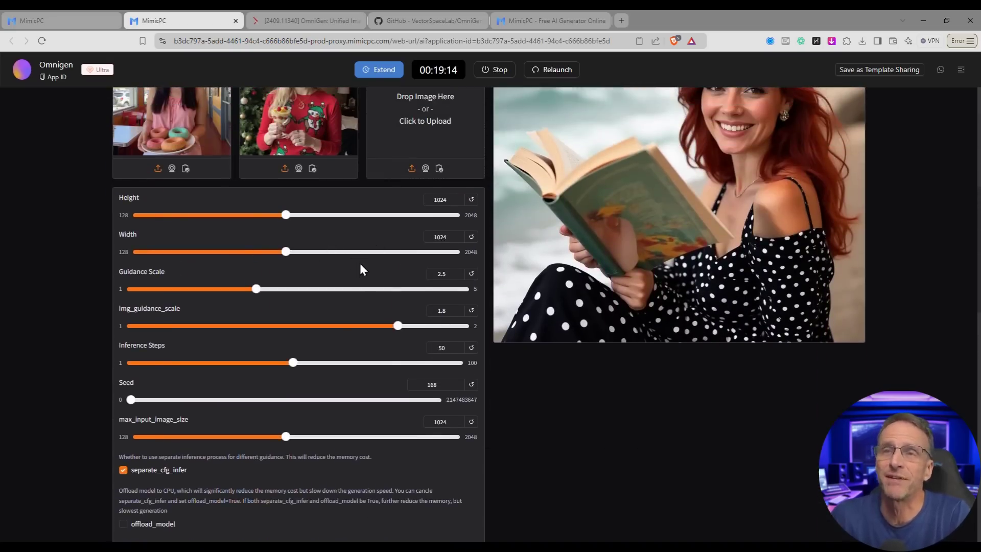
scroll(316, 412, down, 2)
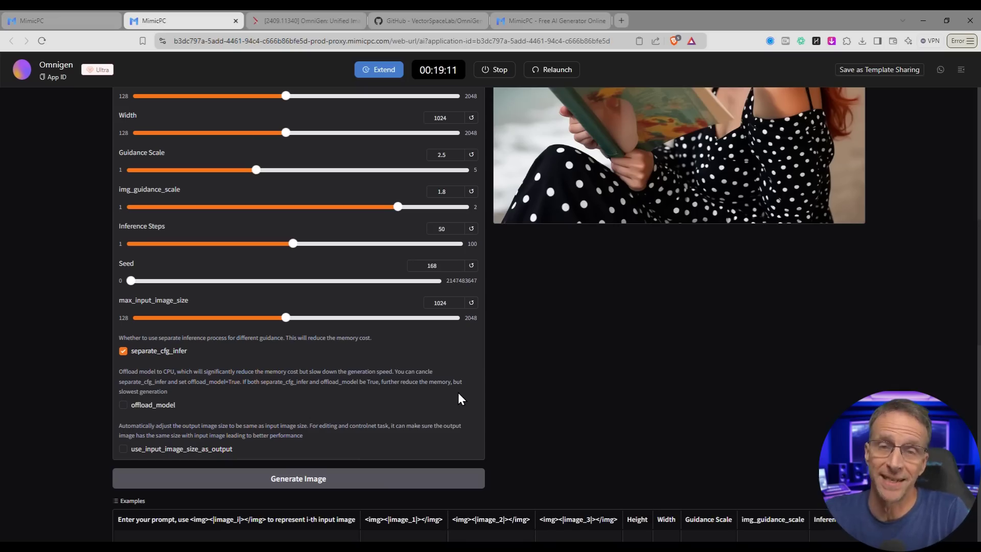
scroll(459, 394, up, 1)
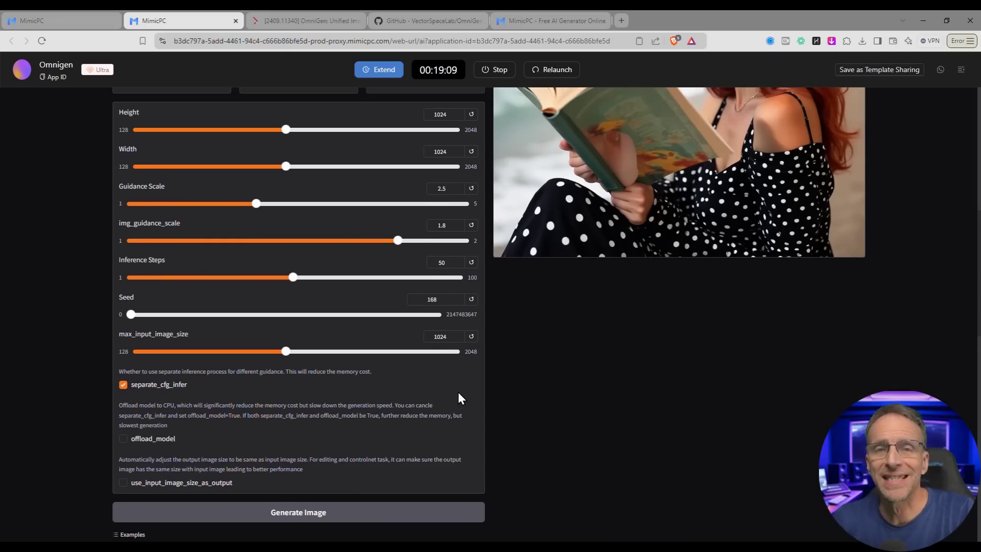
scroll(348, 227, up, 5)
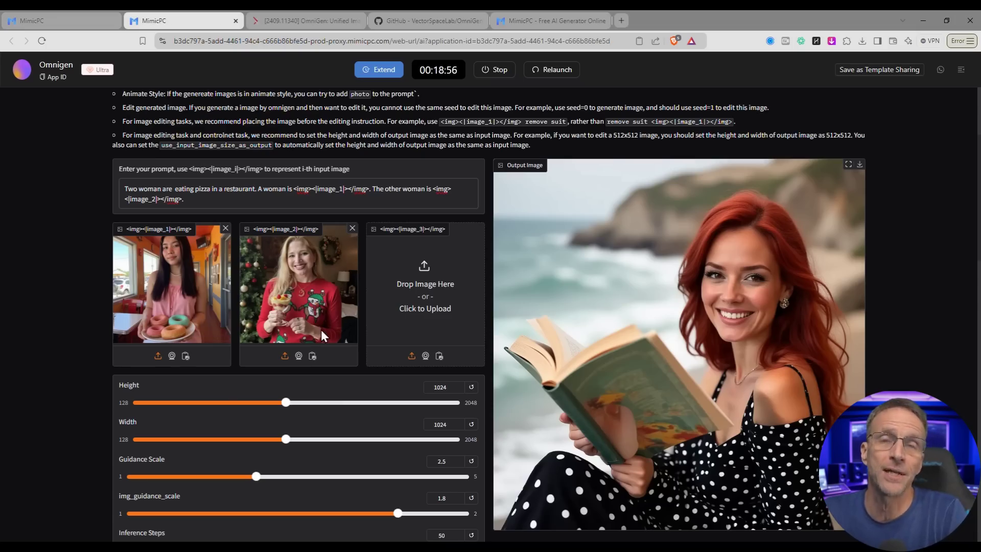
scroll(383, 393, down, 2)
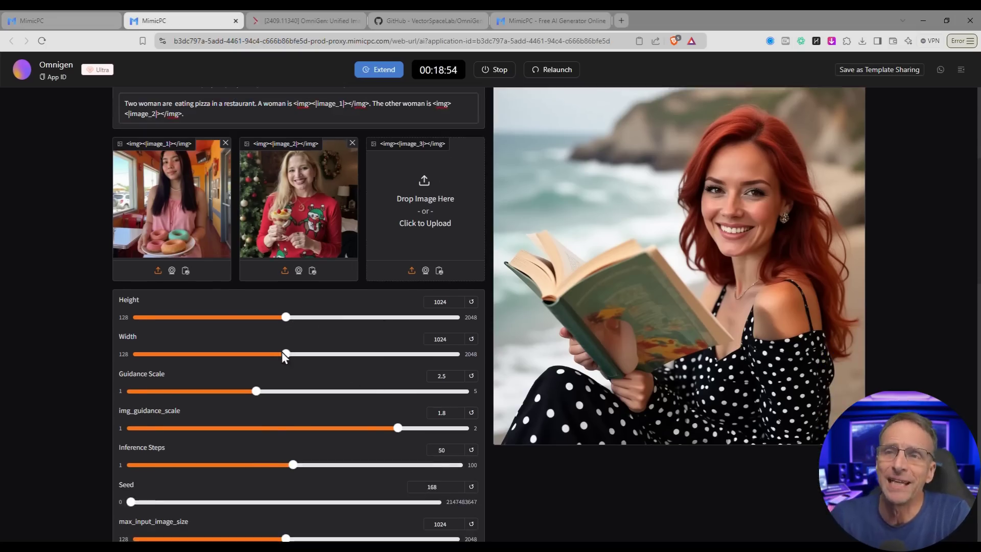
scroll(286, 359, down, 1)
scroll(290, 294, down, 7)
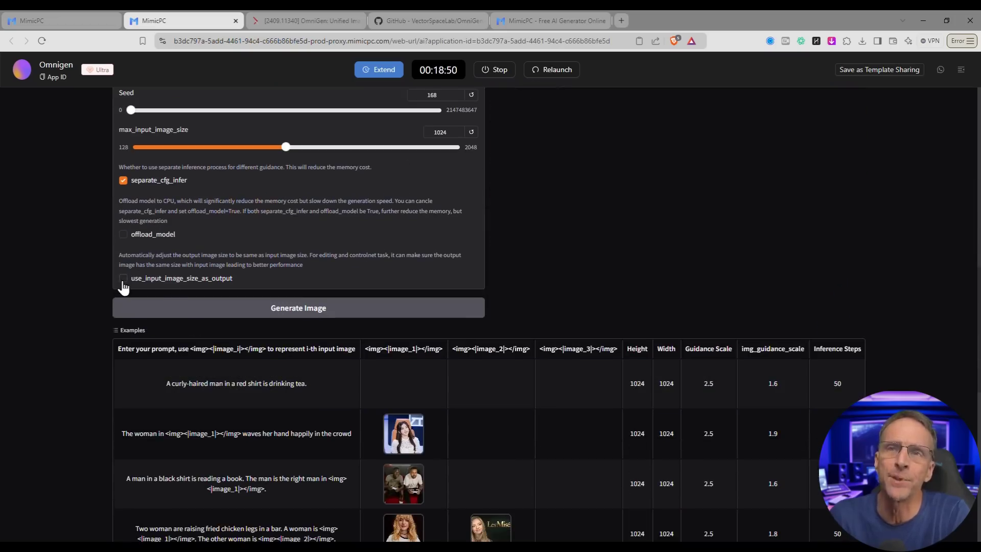
scroll(368, 263, up, 3)
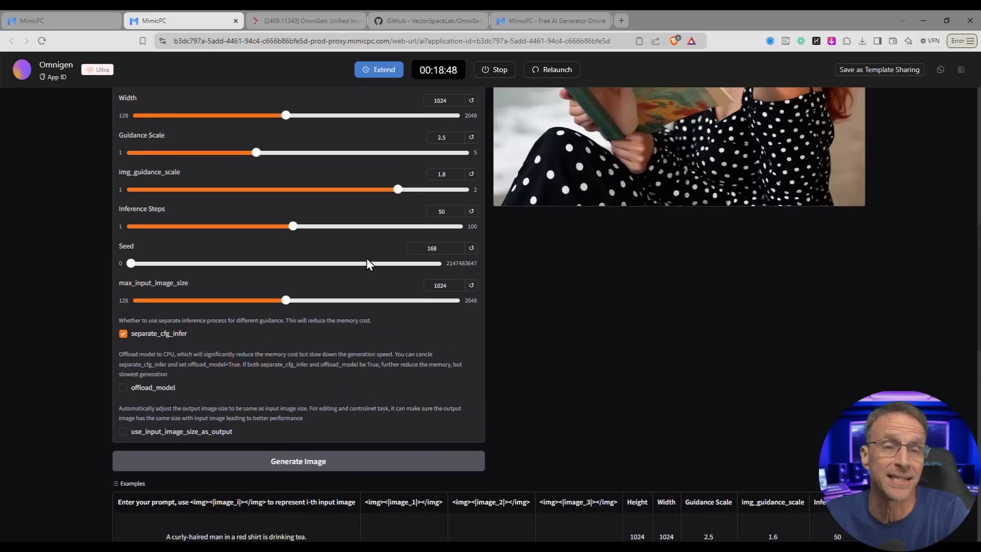
scroll(344, 308, up, 7)
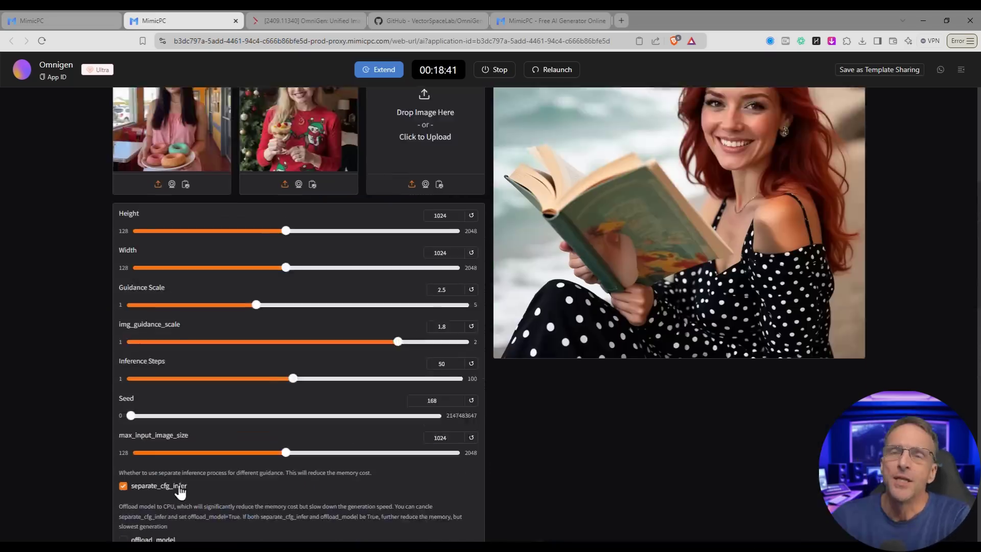
scroll(130, 486, down, 2)
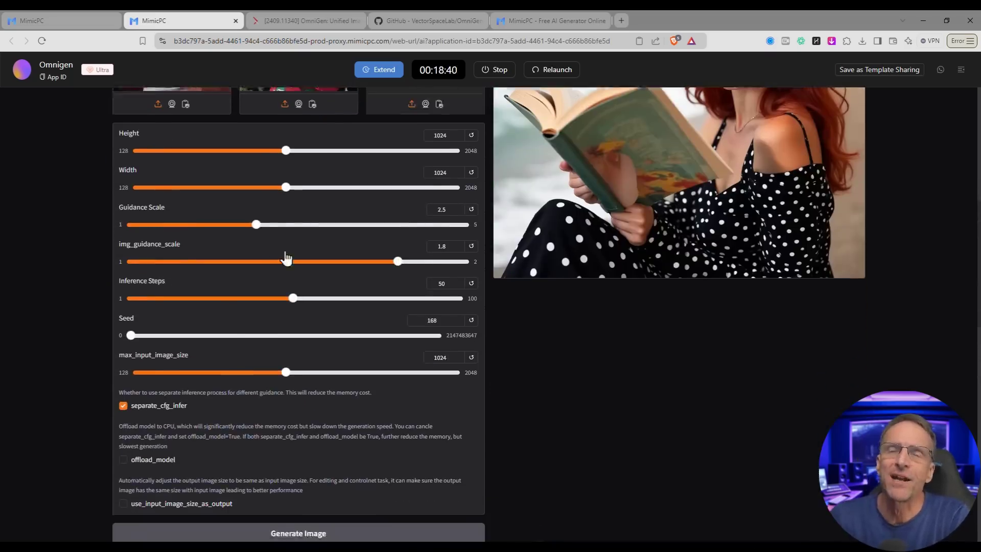
scroll(283, 286, up, 5)
- Generate the image of the two women eating pizza in a restaurant
scroll(292, 408, down, 6)
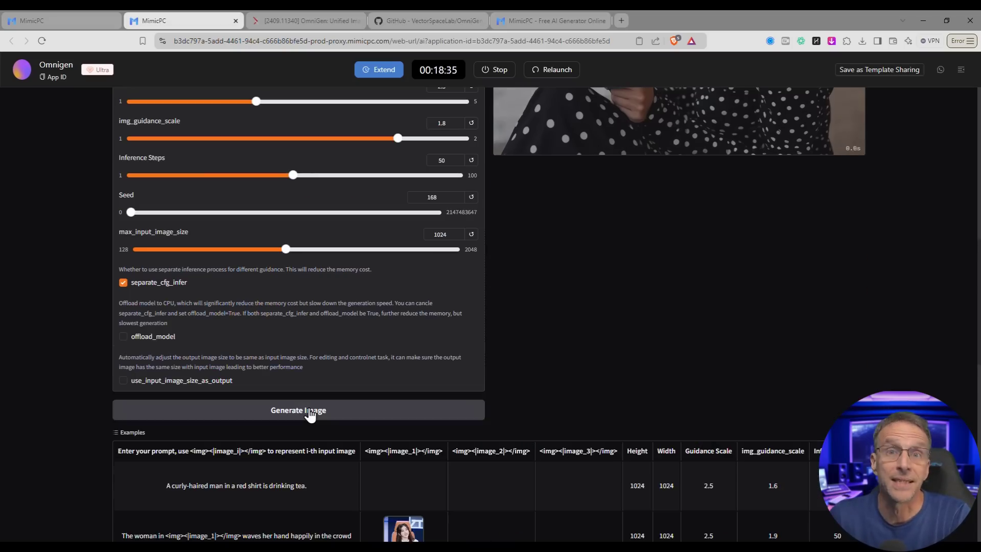
click(435, 409)
scroll(659, 389, up, 4)
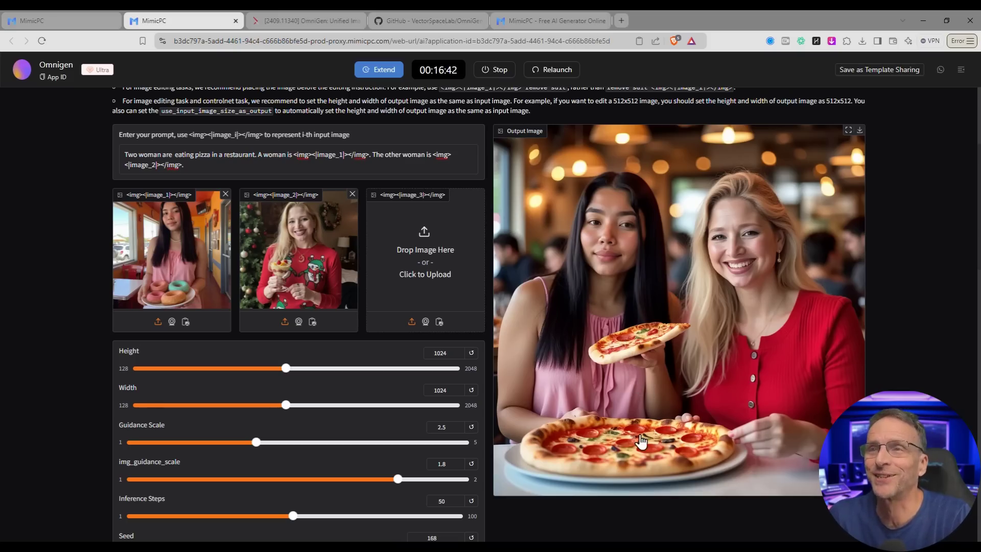
- Load the man and short-haired woman library example, and replace its images with the girl beside a monster and the couple dining in a restaurant
scroll(611, 391, down, 3)
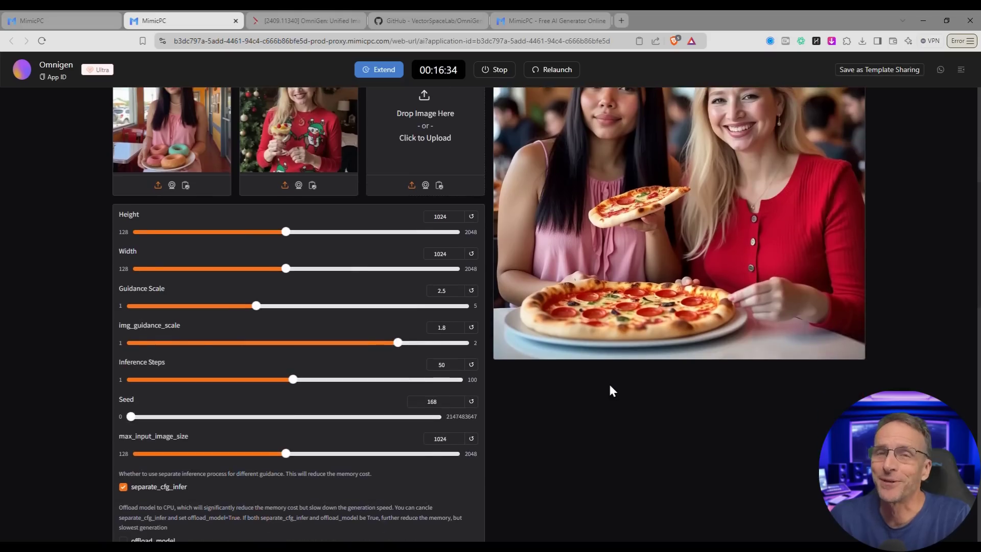
scroll(611, 391, down, 2)
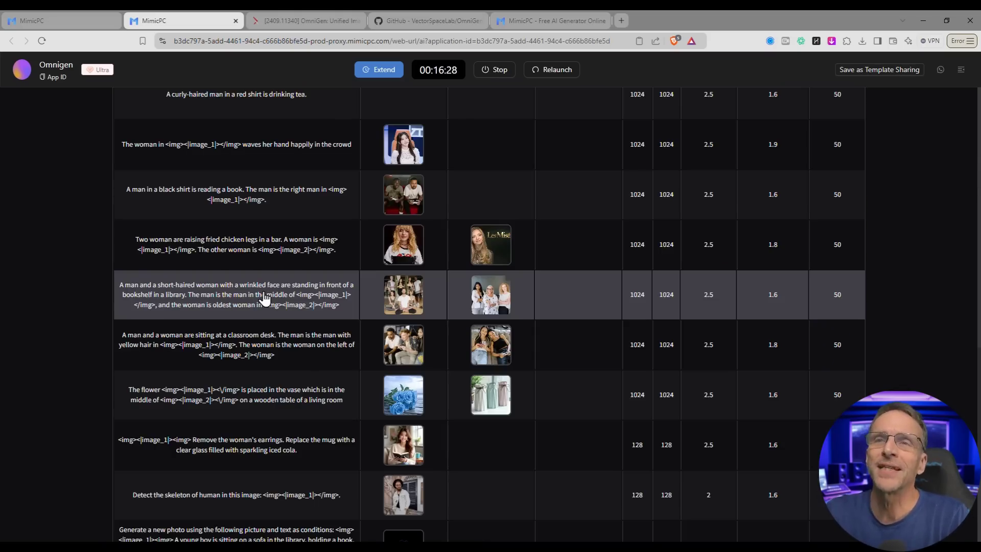
click(264, 299)
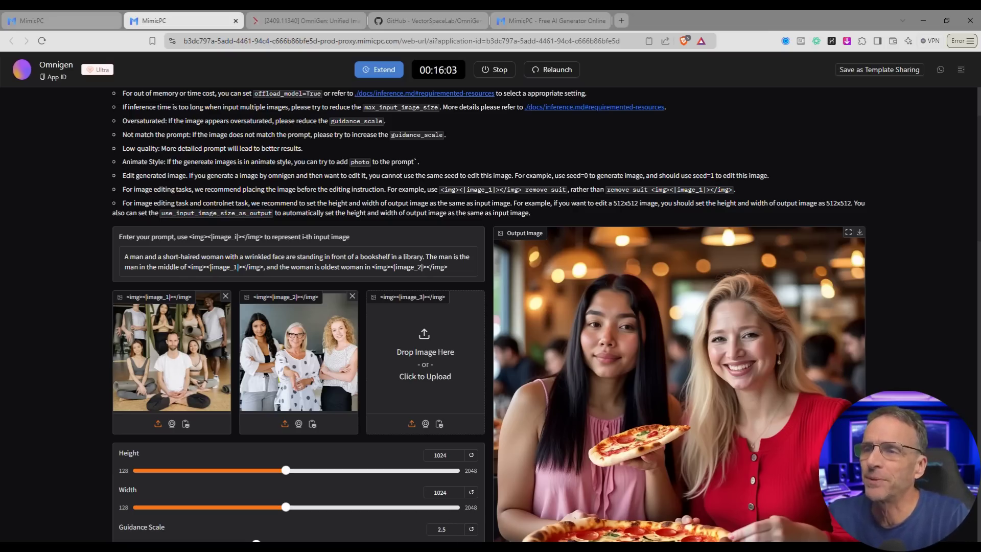
mouse_move(611, 547)
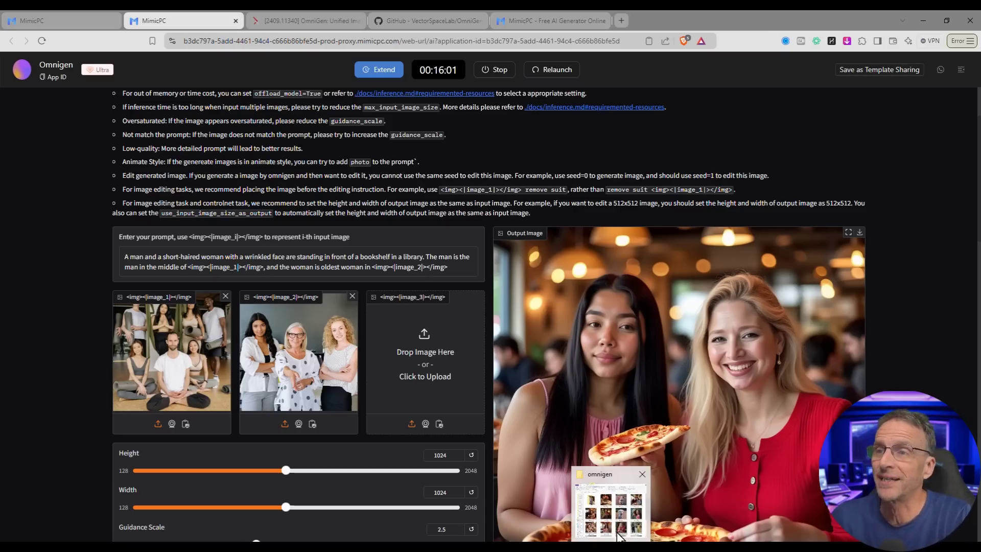
click(611, 501)
drag(882, 327, 176, 369)
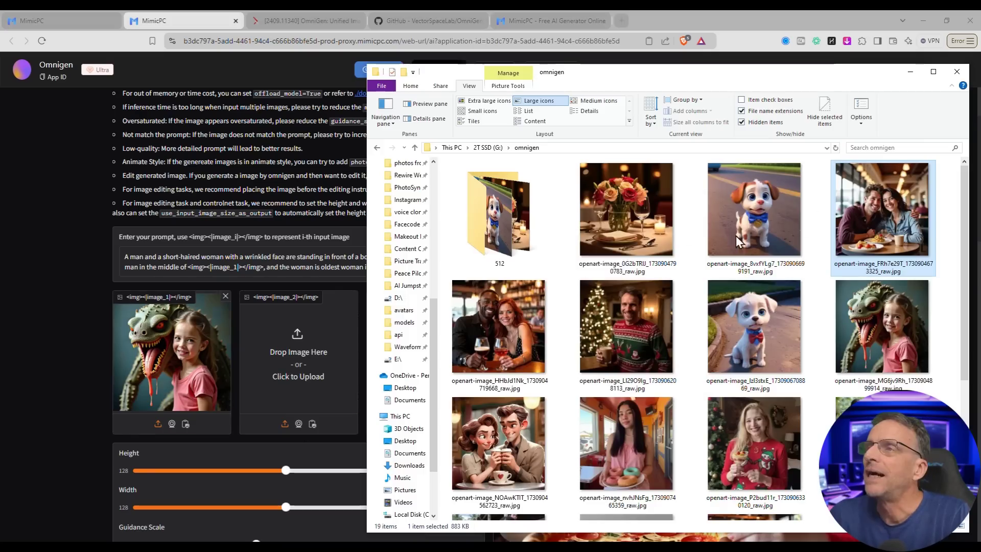
drag(739, 240, 300, 373)
- Change the prompt's first sentence to "A man and a young girl are standing in front of a giant teddy bear at an outdoor market."
double_click(135, 257)
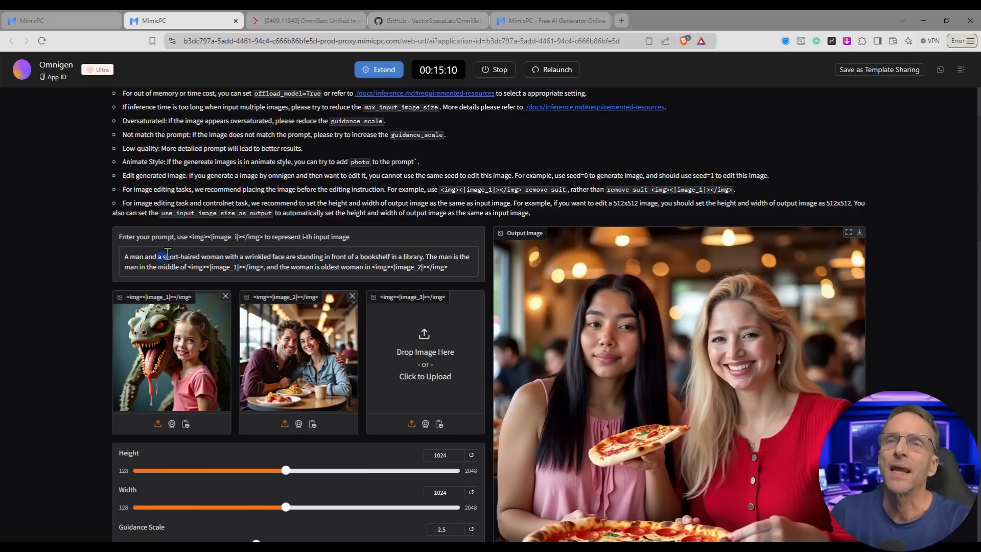
drag(158, 256, 287, 254)
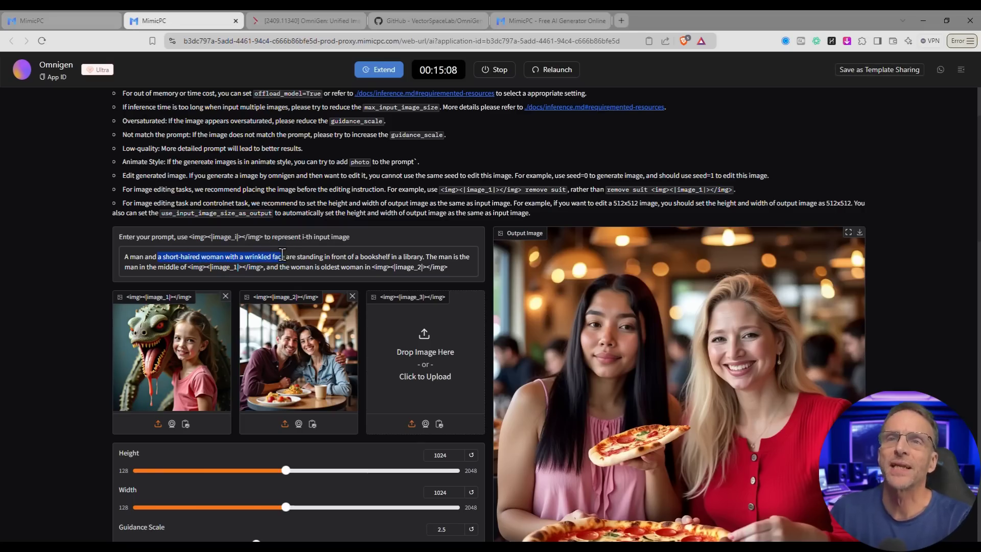
text(a young girl)
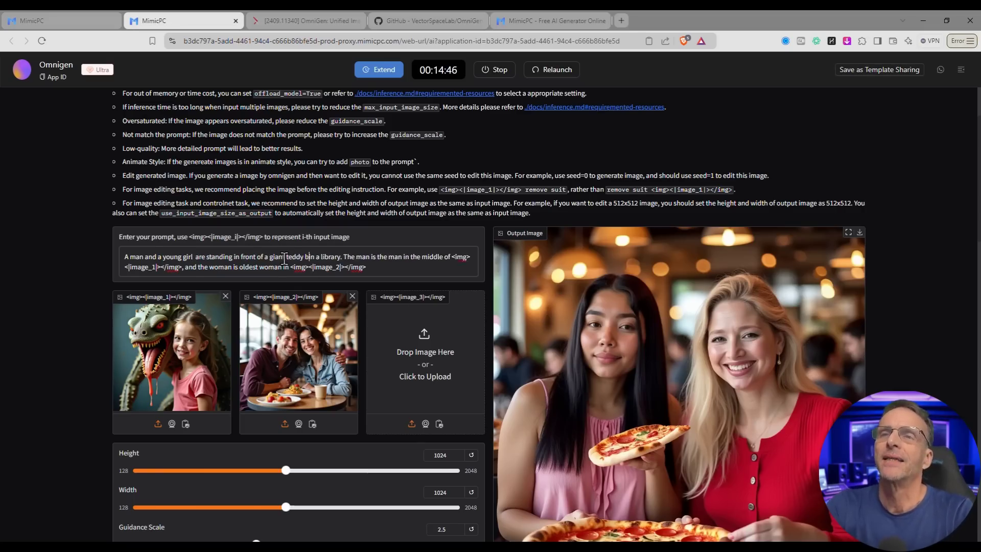
text(at)
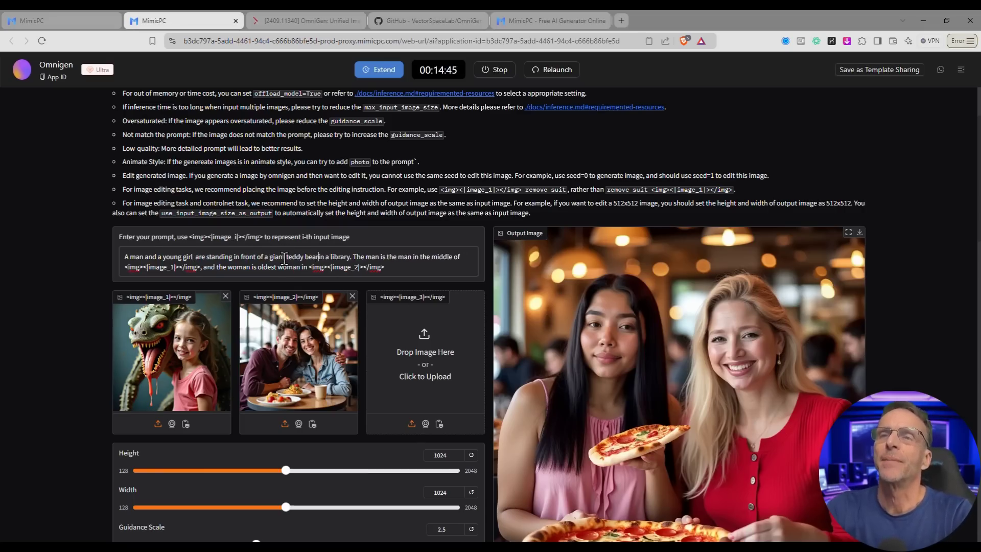
text( an outdoor market)
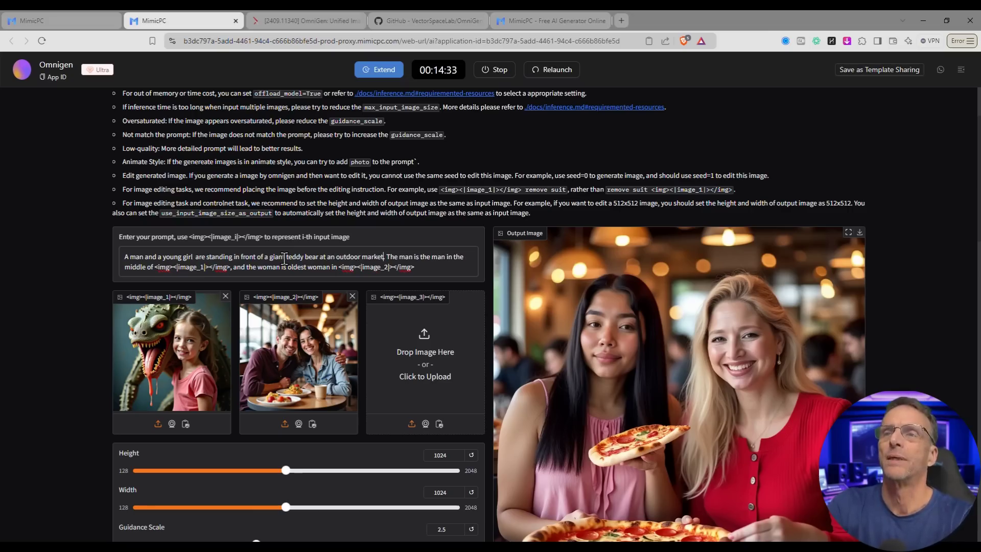
- Rewrite the prompt's second sentence so the man is wearing a purple shirt in image_2 and the young girl is the girl in the pink shirt in image_1
scroll(285, 258, up, 1)
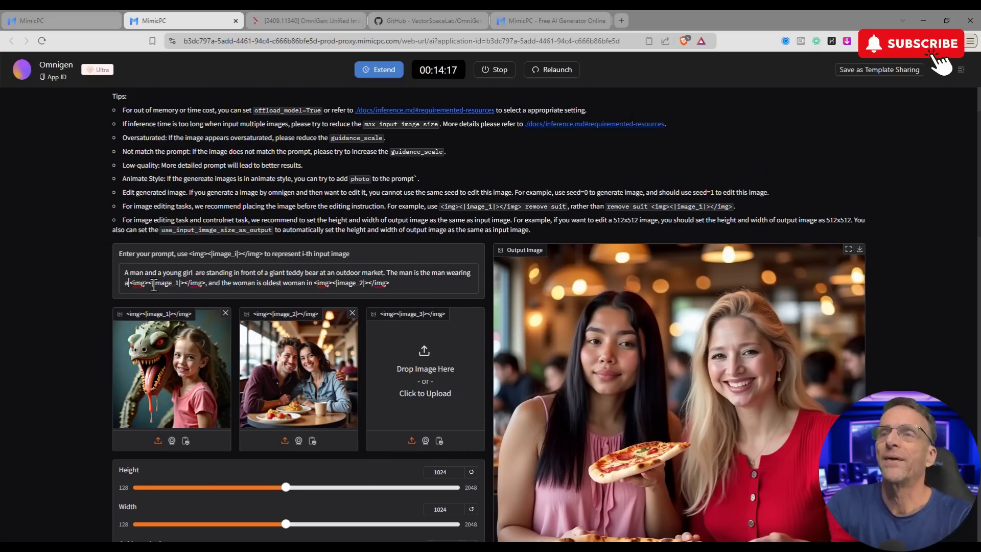
text(a purple )
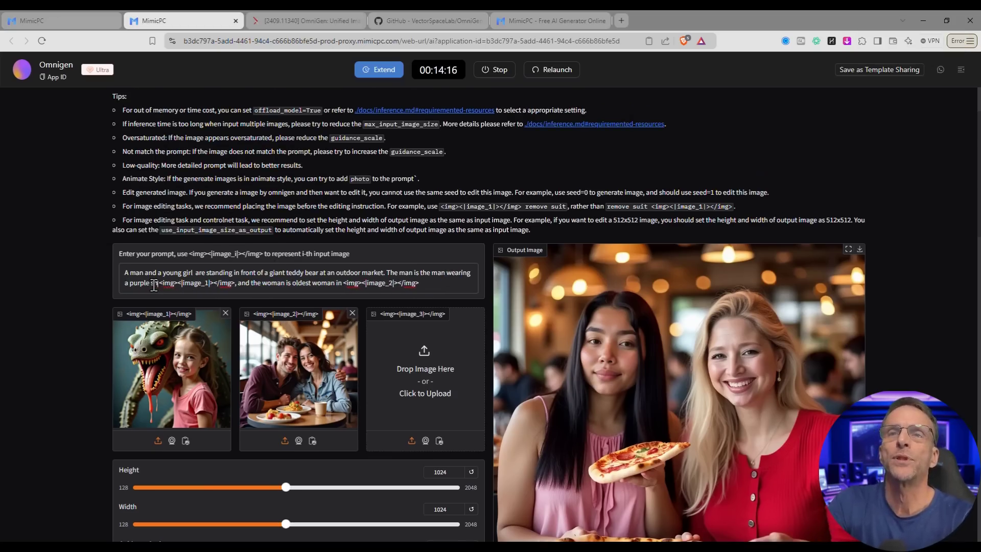
text(shirt in)
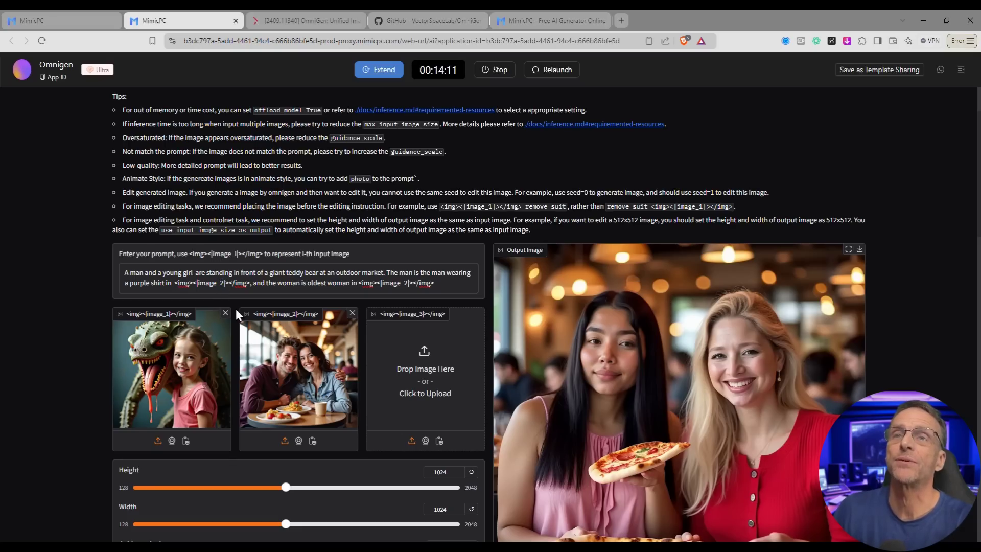
double_click(287, 282)
text(young girl)
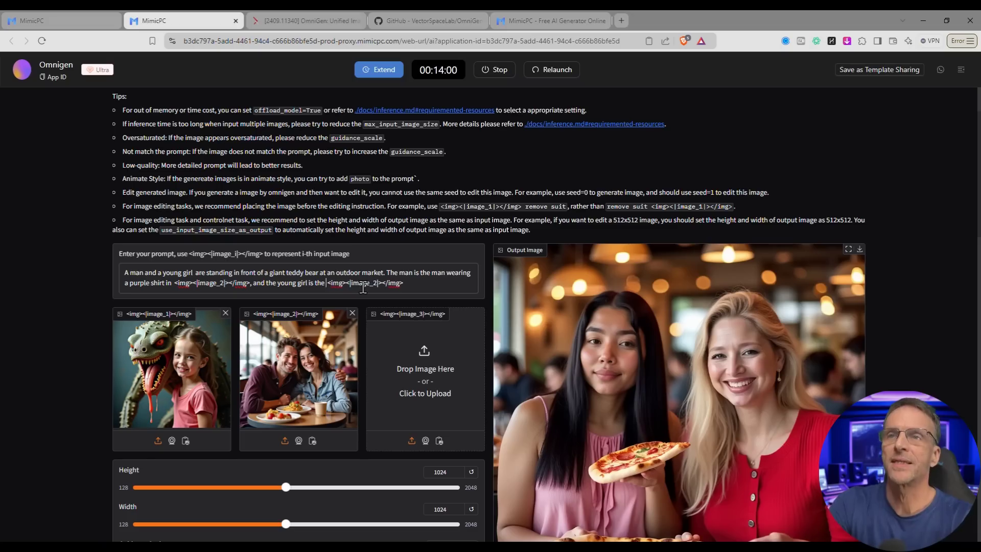
text(girl in the pin)
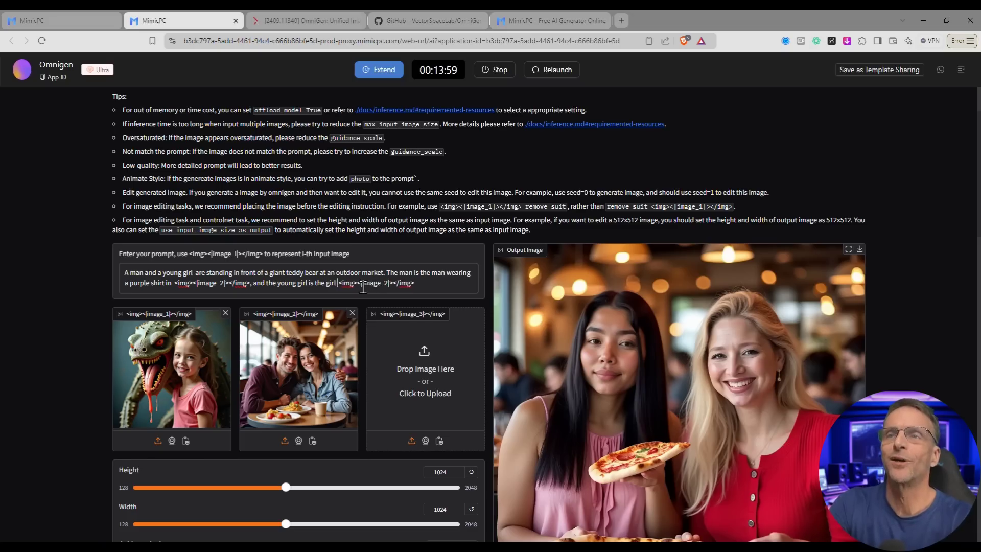
text(k shirt in)
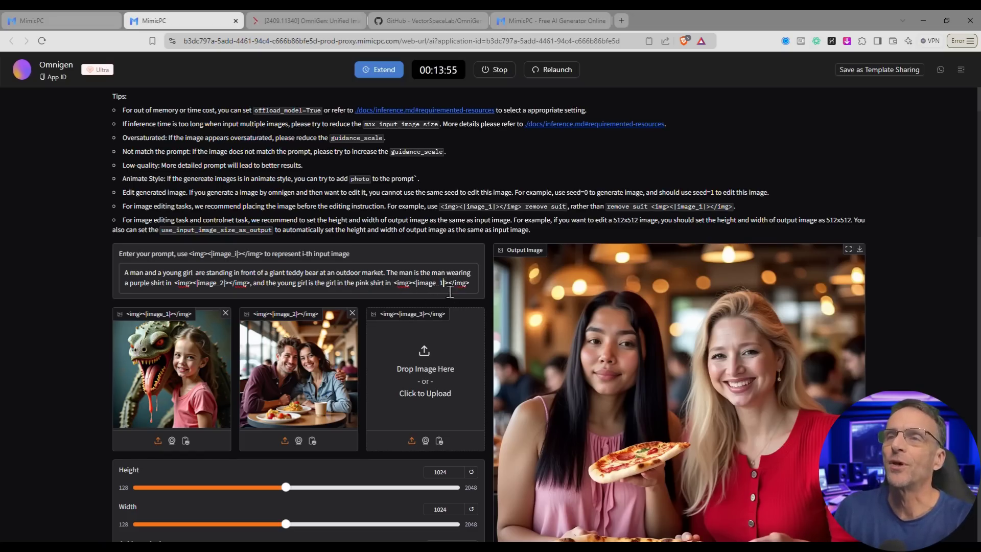
- Generate the image of the man and young girl in front of a giant teddy bear at an outdoor market
scroll(360, 361, down, 7)
scroll(464, 424, up, 2)
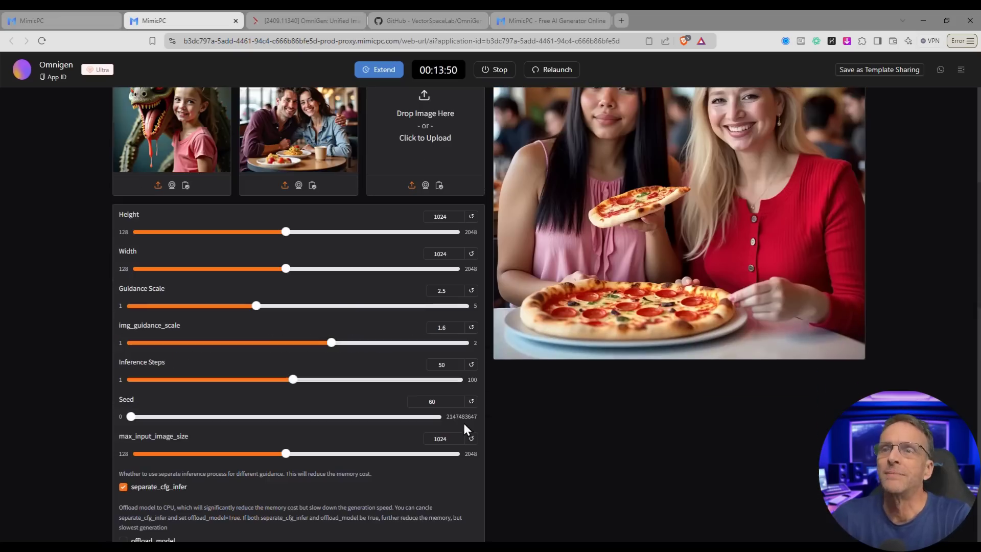
scroll(366, 410, down, 8)
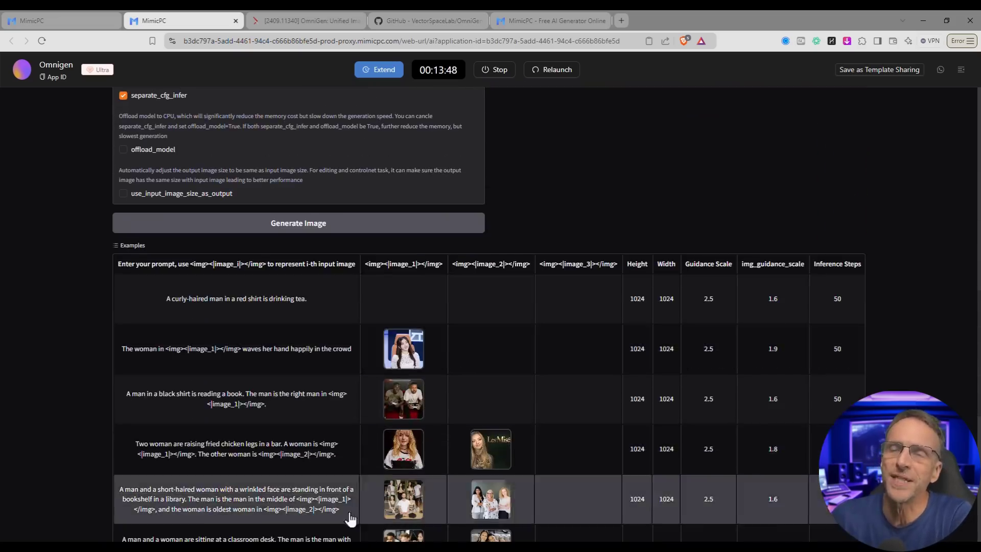
scroll(351, 511, up, 2)
scroll(350, 388, up, 5)
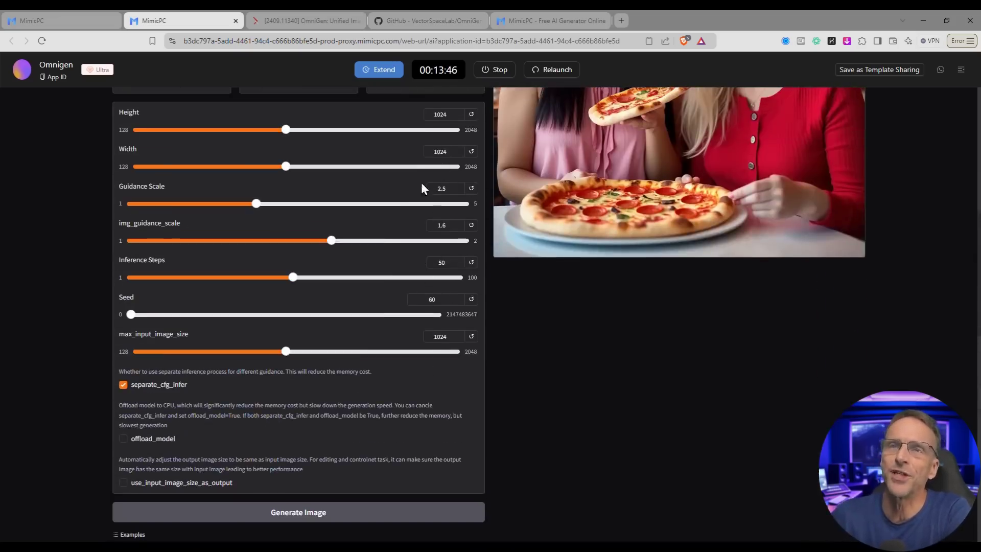
scroll(380, 289, up, 1)
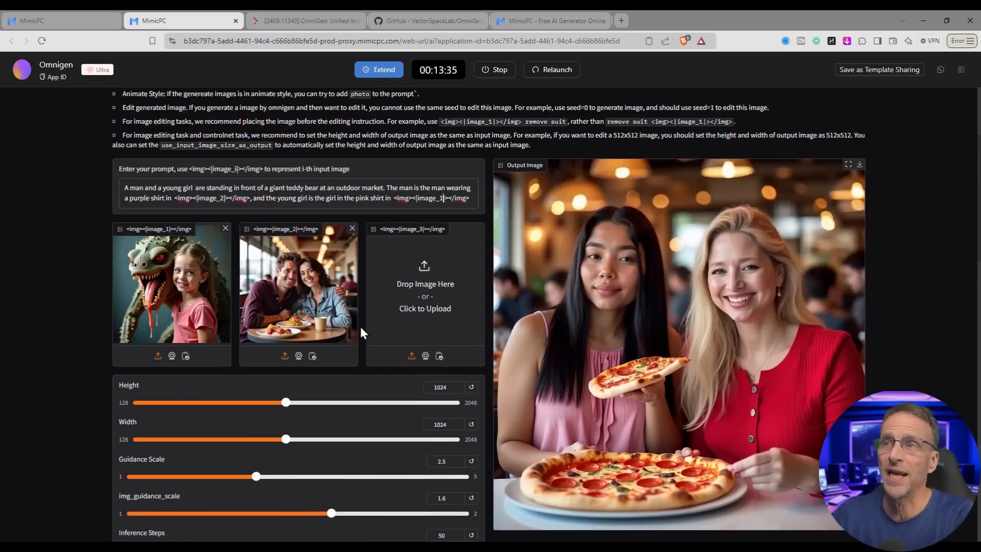
scroll(361, 326, down, 6)
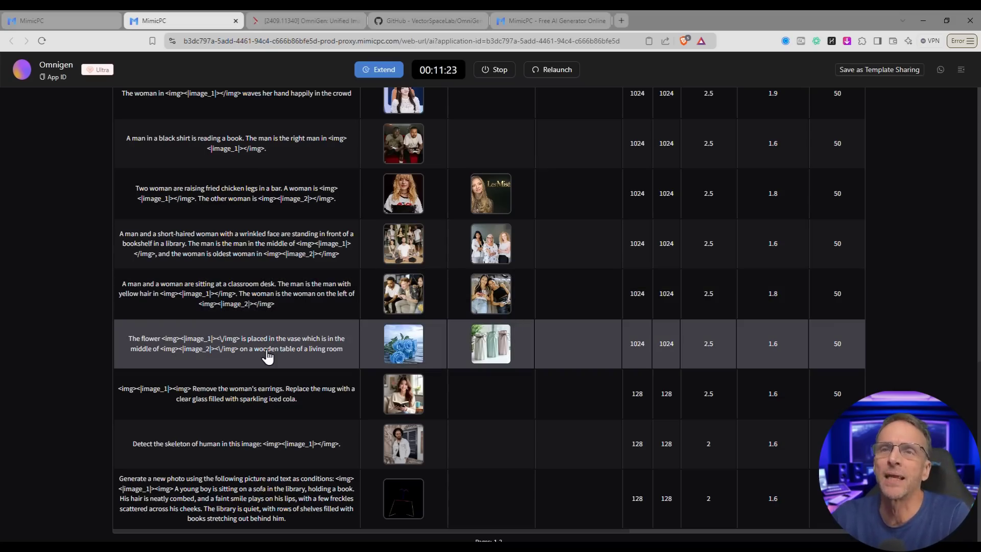
- Load the flower-in-vase example, and replace its images with the woman holding donuts and the candlelit table setting with roses
click(327, 355)
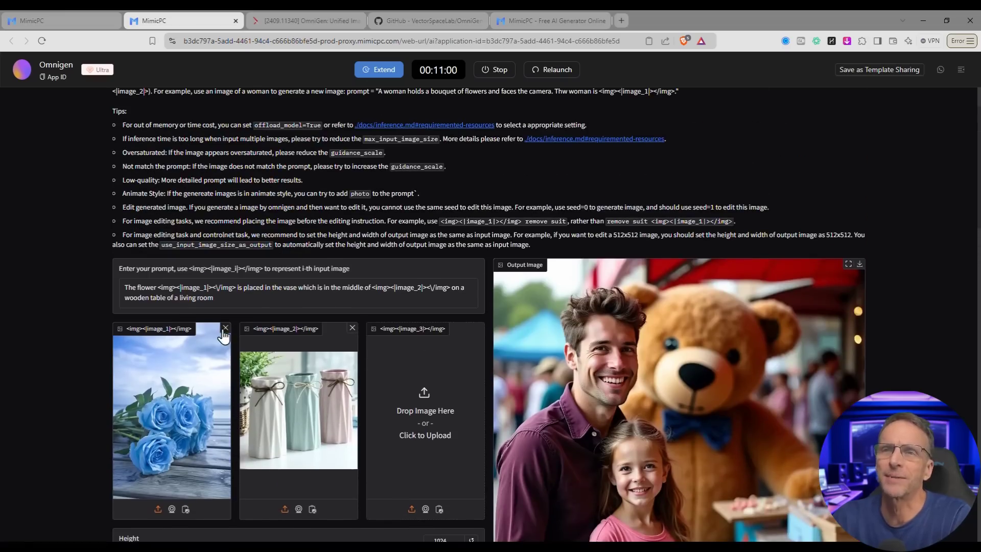
click(225, 330)
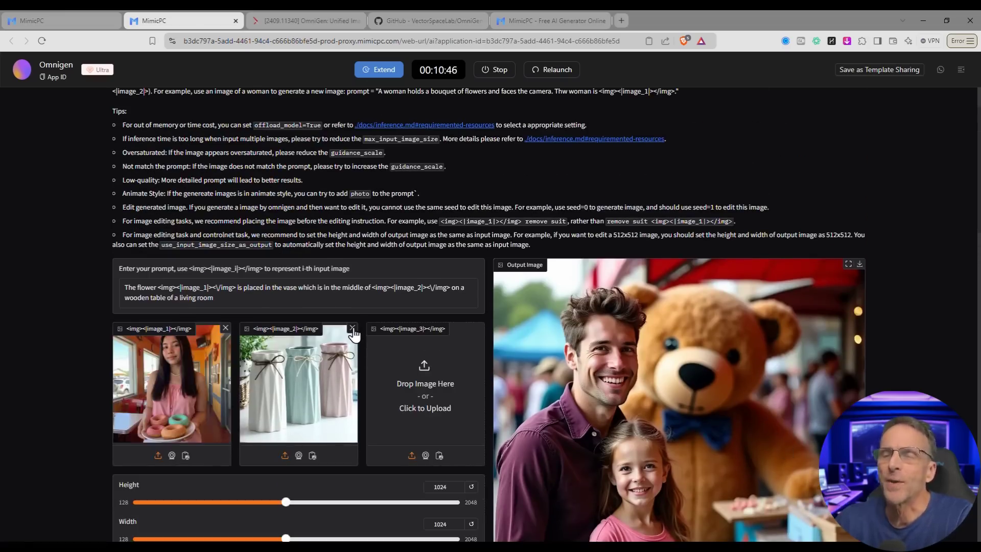
click(352, 328)
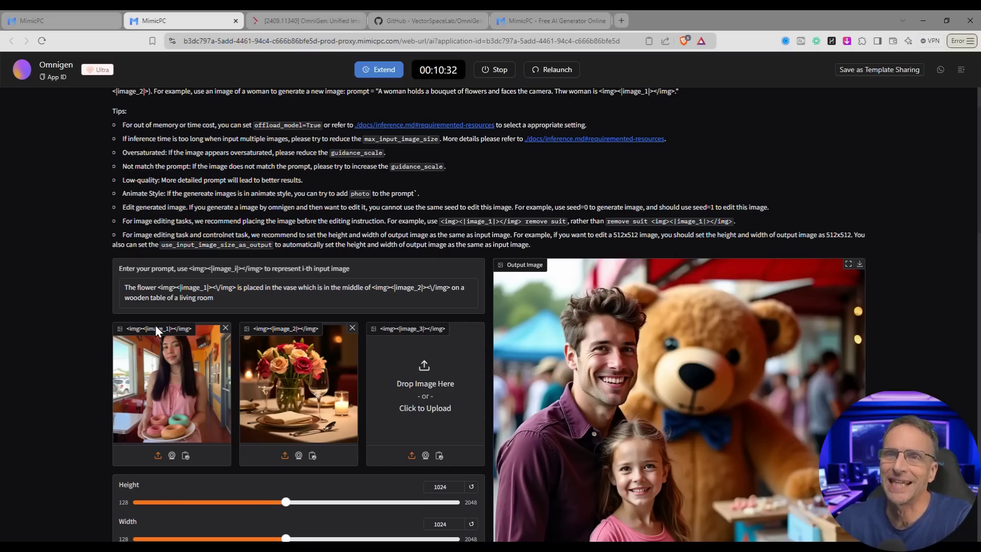
- Change the prompt to "The donuts in <img><|image_1|><\/img> are placed on the plate sitting on the table in <img><|image_2|><\/img>", without the living room ending
double_click(147, 287)
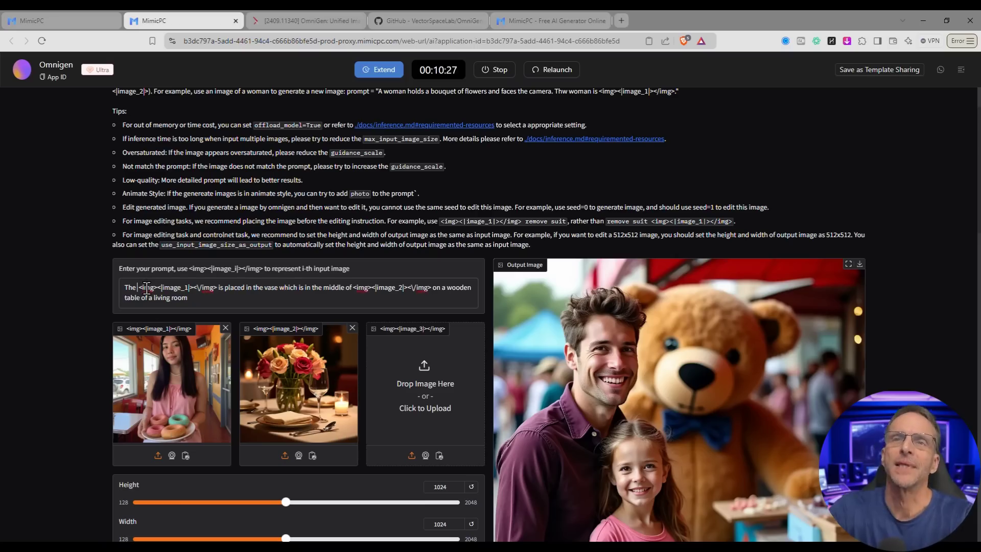
text(donuts )
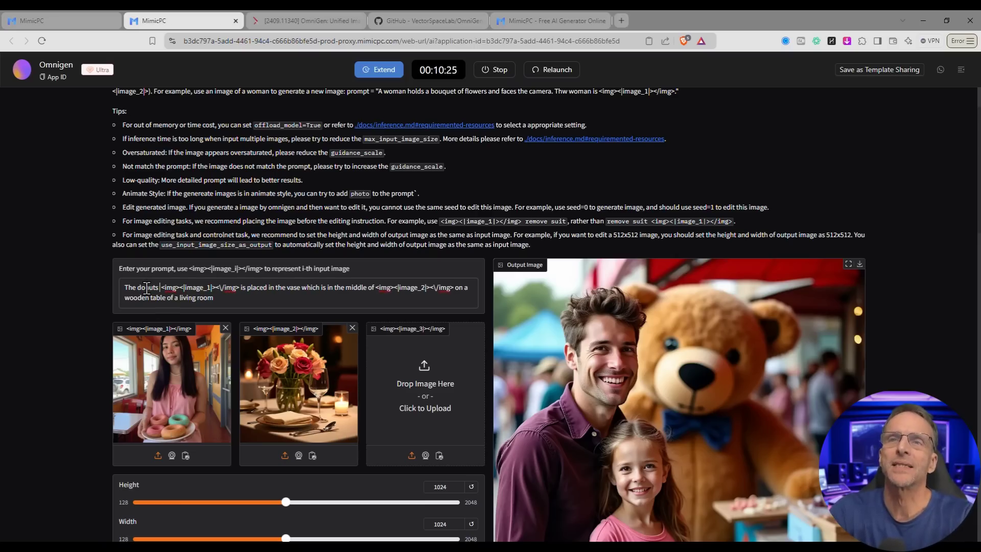
text(in)
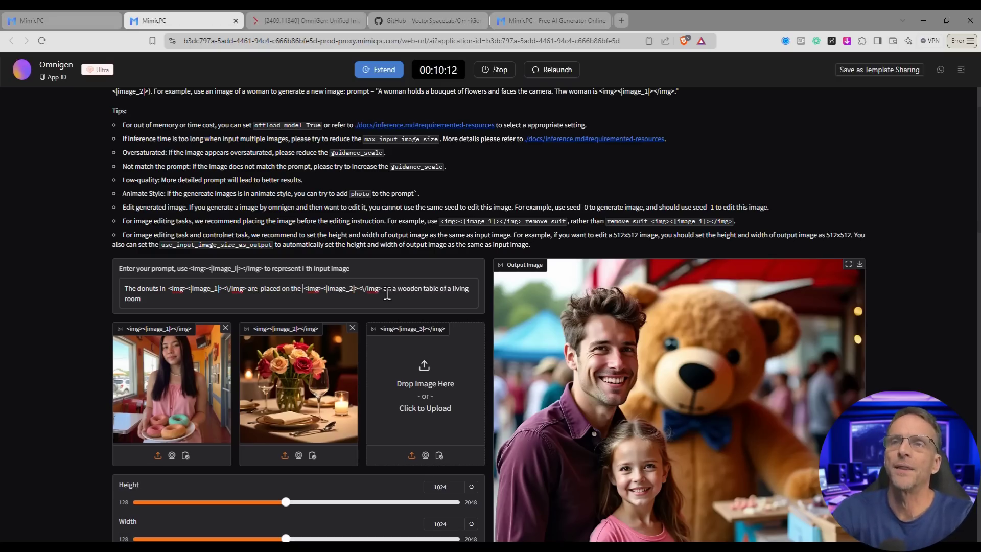
text(plate sitting on the)
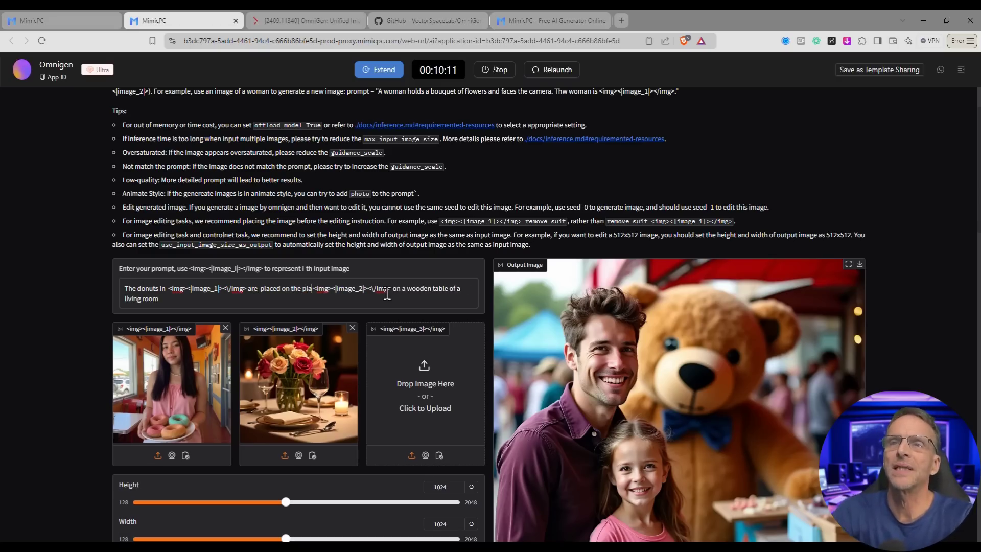
text( table in)
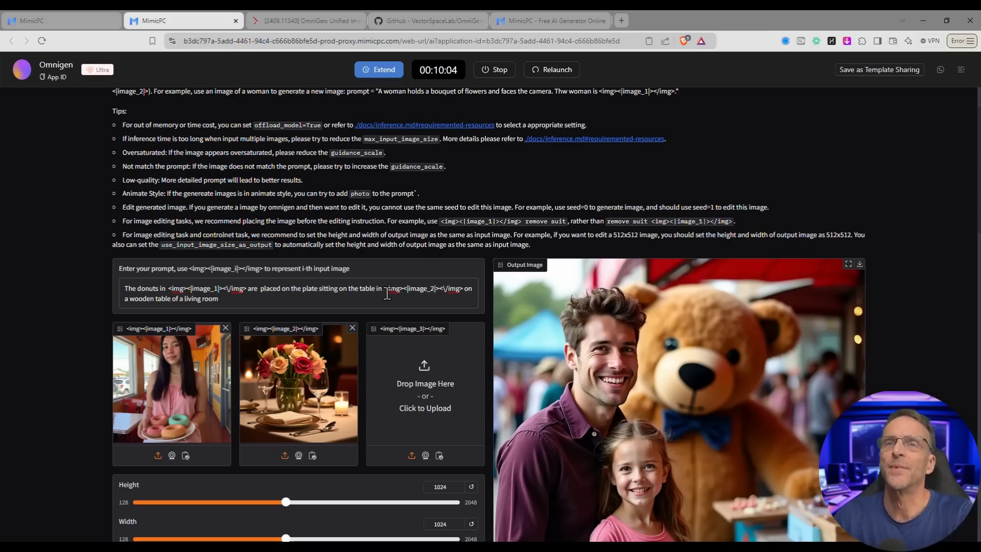
drag(463, 287, 476, 303)
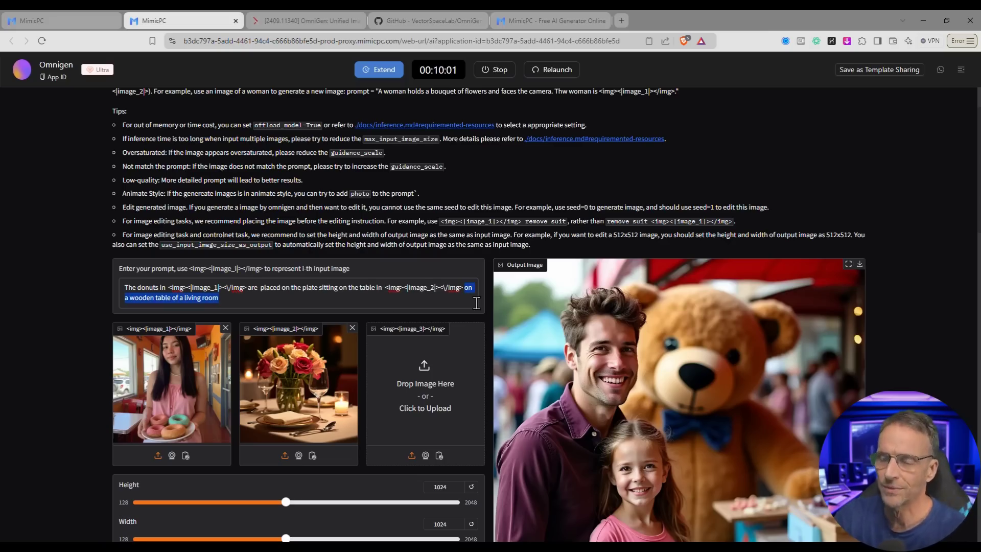
key(BackSpace)
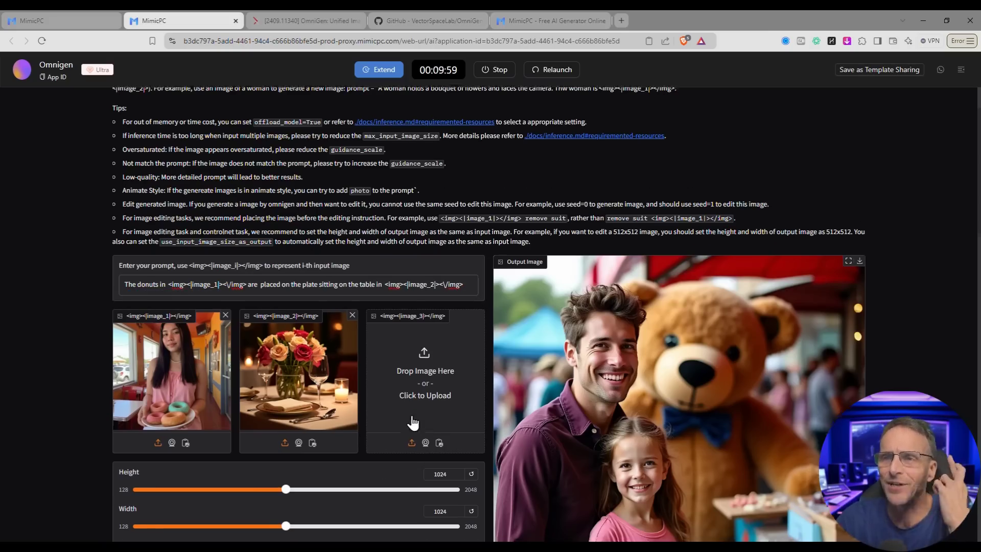
- Generate the donut image, and regenerate it with the prompt reworded to colorful donuts using the same composition as image_2
scroll(412, 422, down, 10)
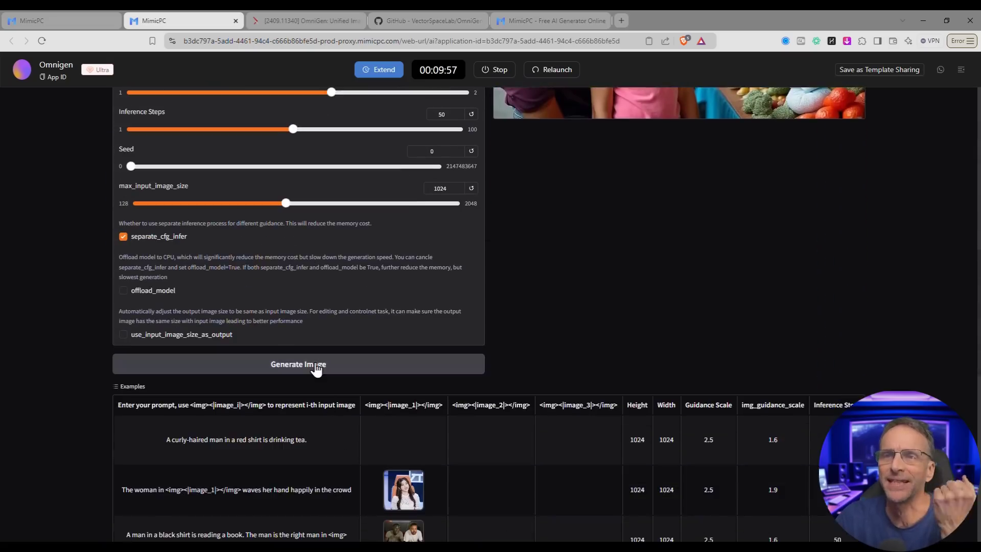
click(317, 365)
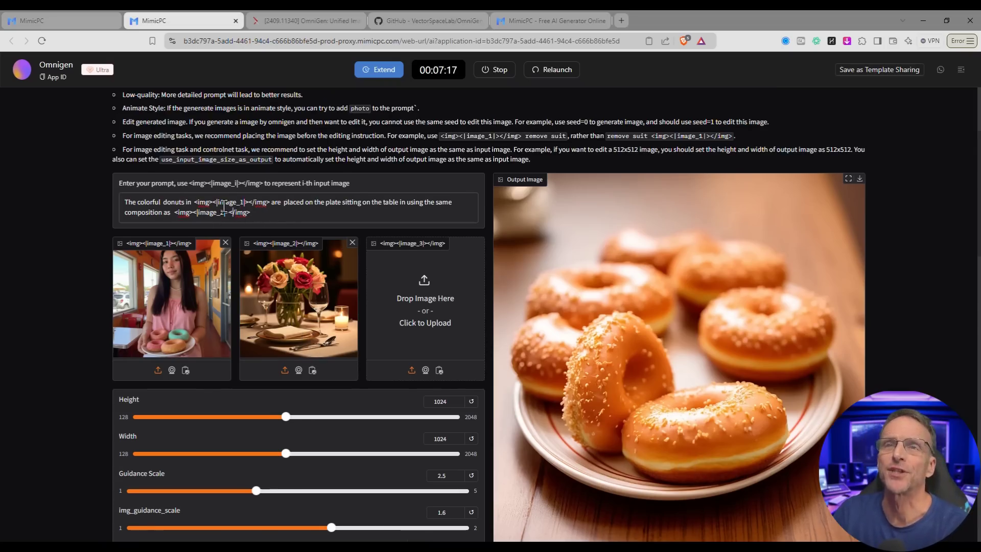
scroll(329, 319, down, 10)
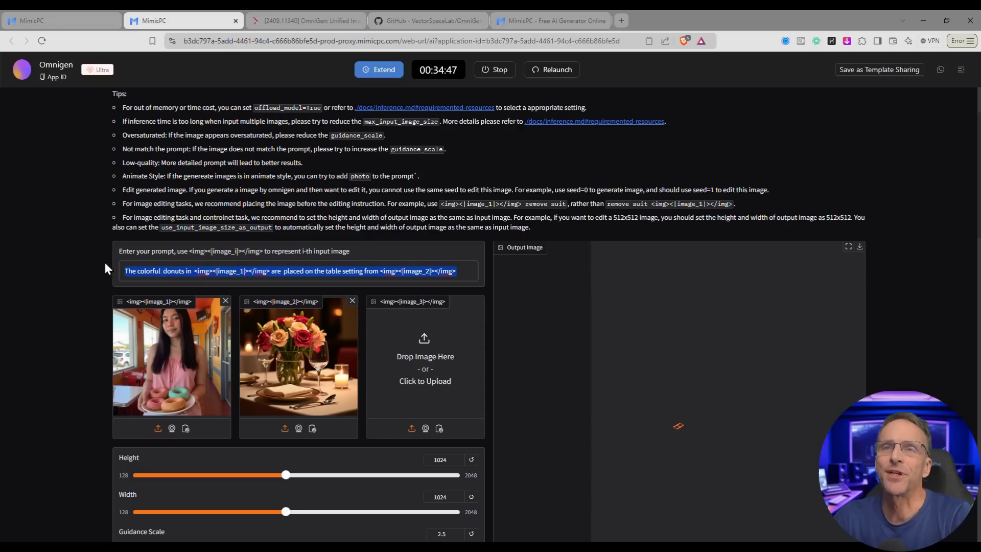
- Replace the prompt with "The napkin in <img><|image_2|><img> on the plate in the front, is replaced by the colorful donuts in <img><|image_1|><img>"
text(The napkin in <img><|image_2|><img> on the pla)
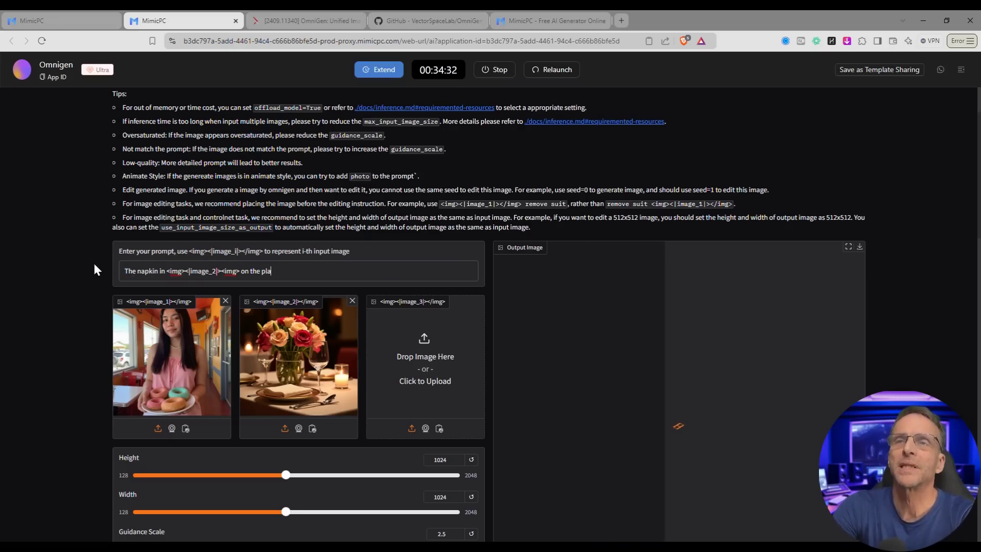
text(te in the front)
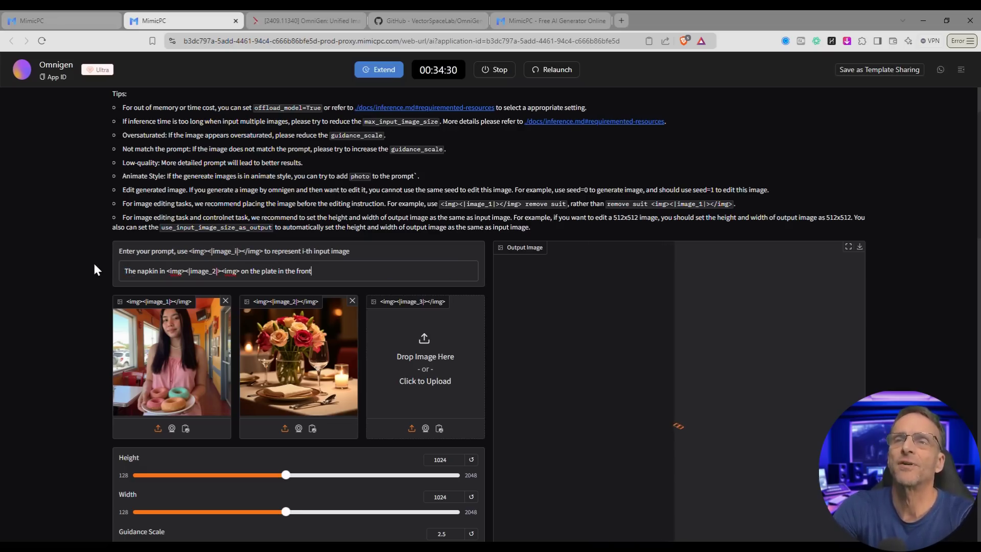
text(, is replaced by)
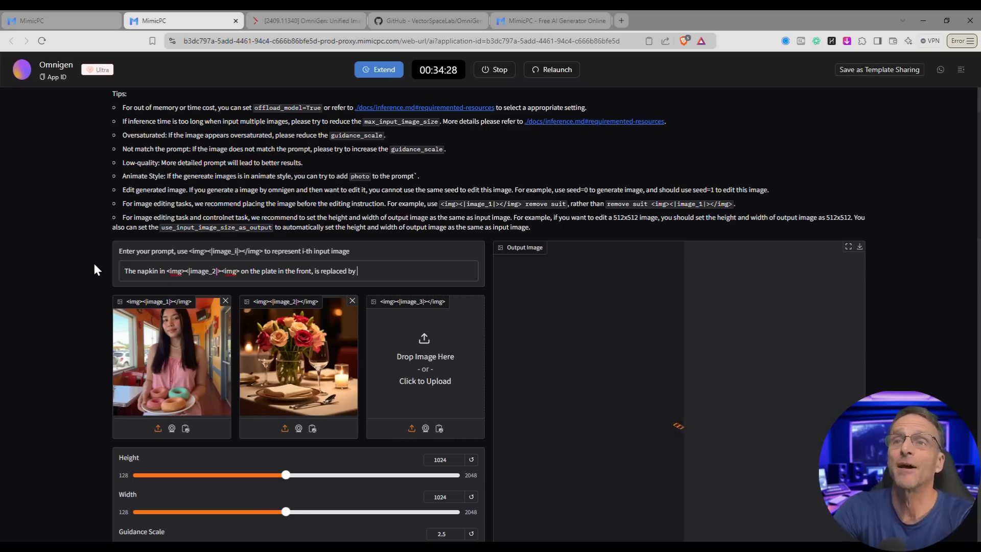
text( the colorful )
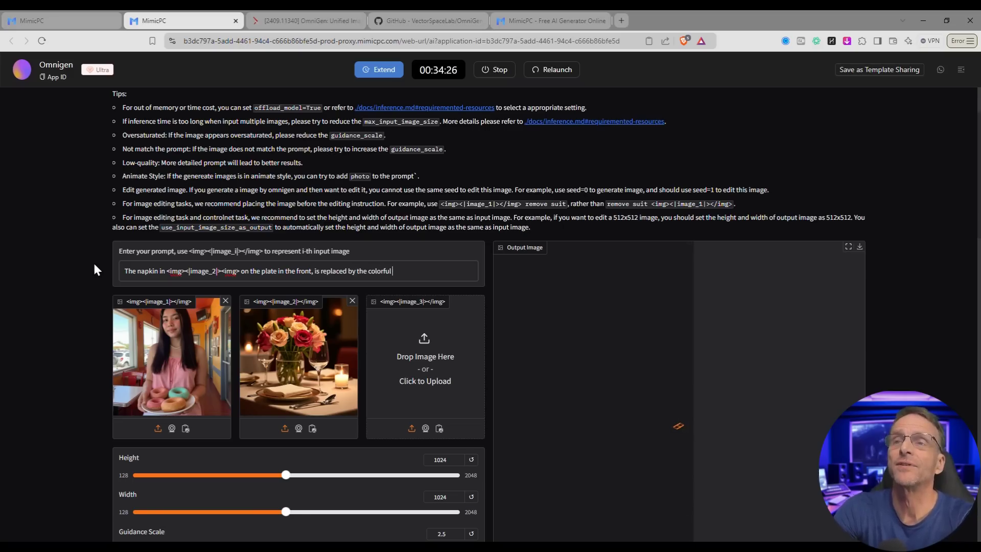
text(donuts in)
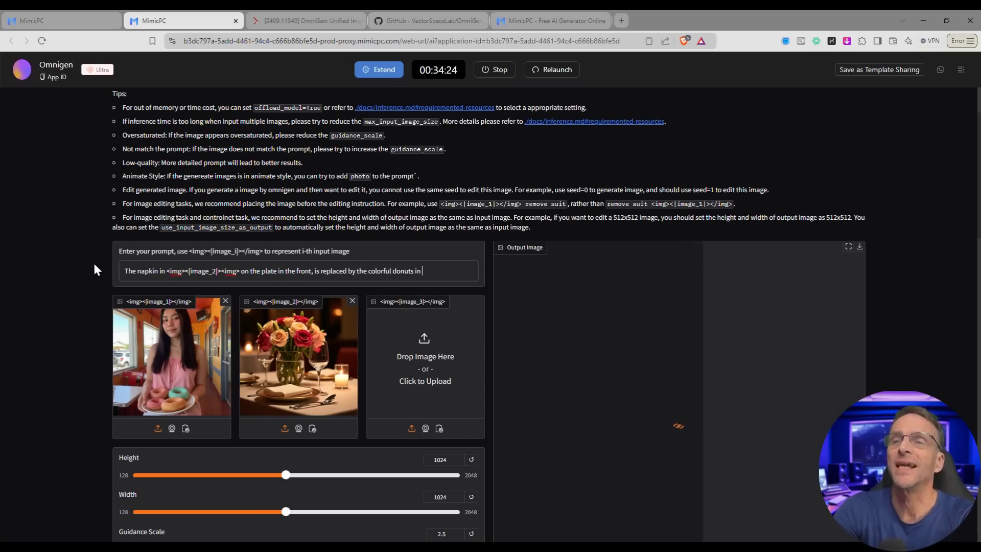
text( <img><|image_1|><img>)
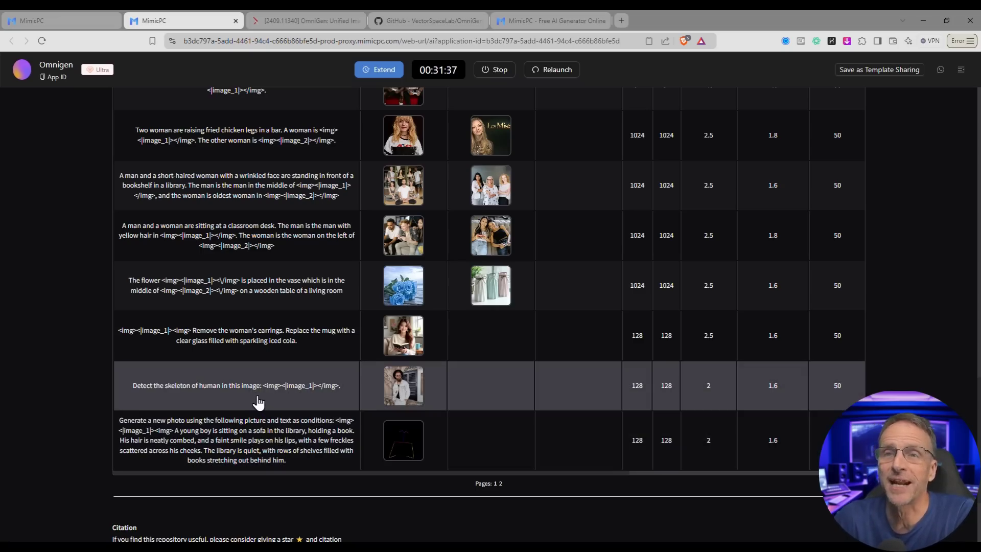
- Load the human skeleton detection example, and replace its image with the photo of the man in the Christmas sweater holding a drink
click(260, 401)
scroll(224, 215, up, 5)
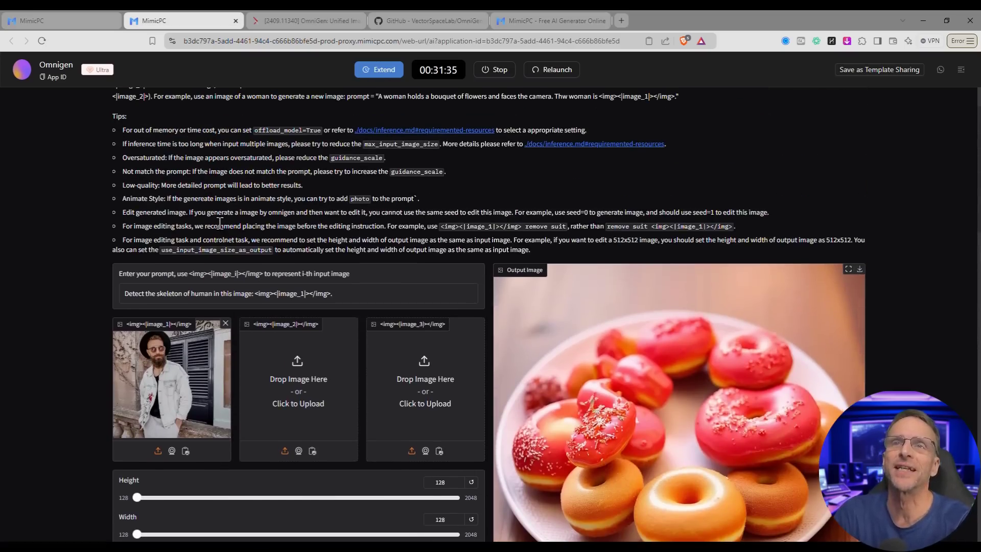
click(224, 327)
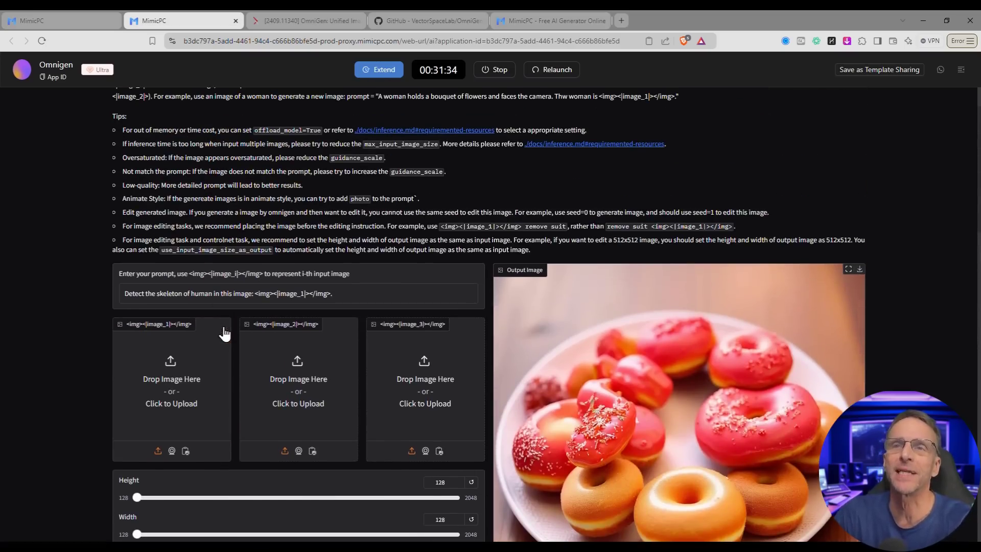
click(157, 378)
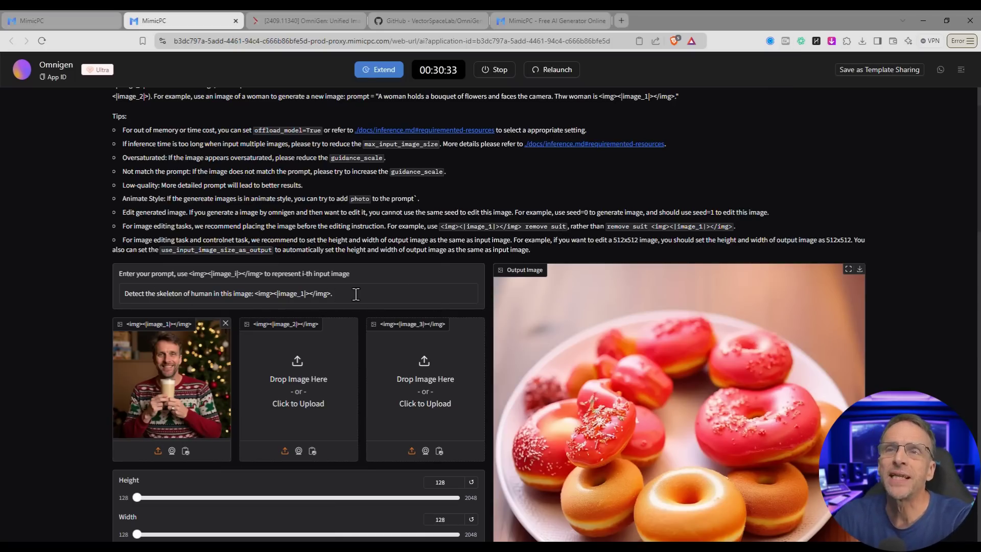
- Load the example of the young boy sitting in a library, and use the skeleton output image as its image_1
scroll(429, 426, down, 10)
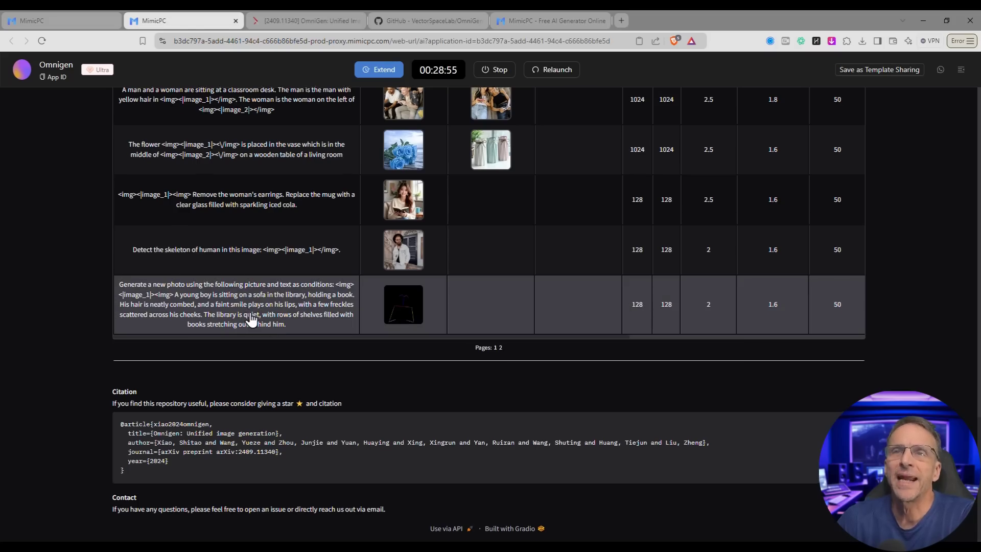
scroll(249, 323, up, 8)
scroll(252, 319, up, 12)
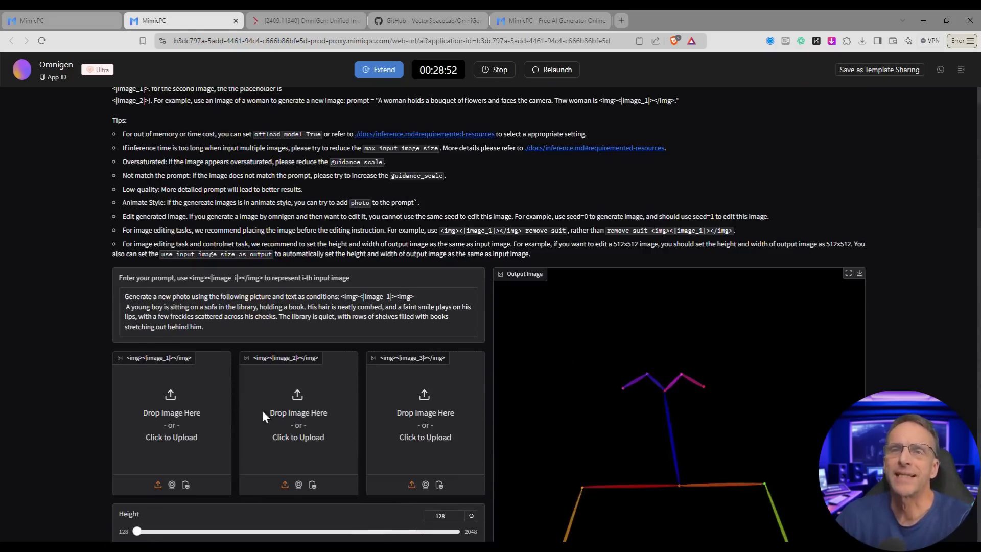
scroll(264, 406, down, 2)
drag(672, 354, 199, 375)
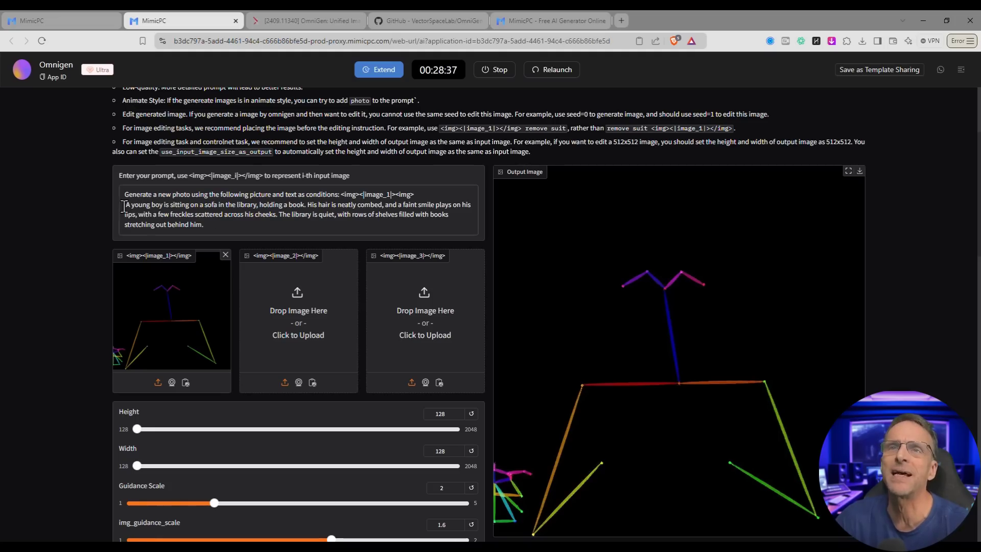
- Replace the young boy description in the prompt with "A retro vintage robot is in a cluttered lab, looking through an instruction manual"
drag(129, 204, 230, 228)
key(BackSpace)
text(retro)
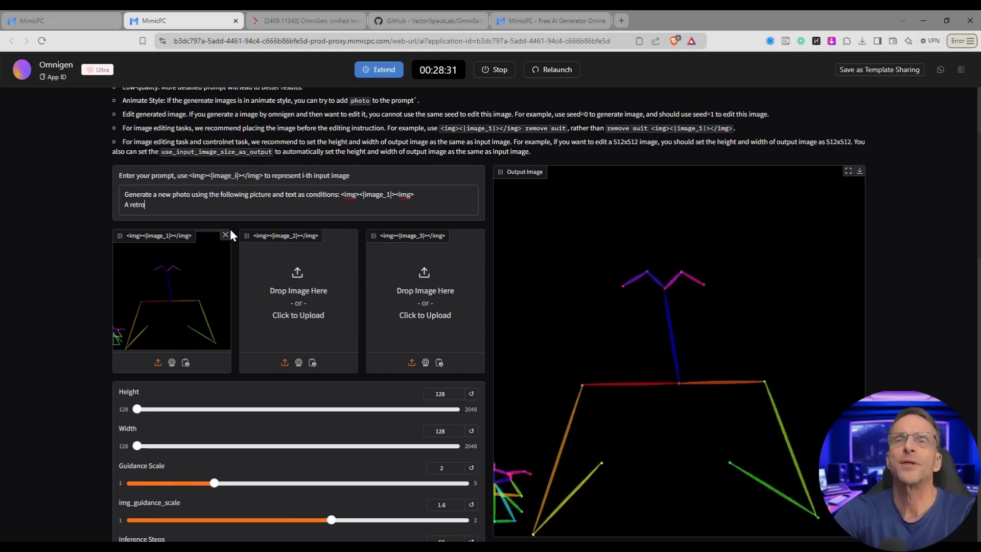
text( vintage ro)
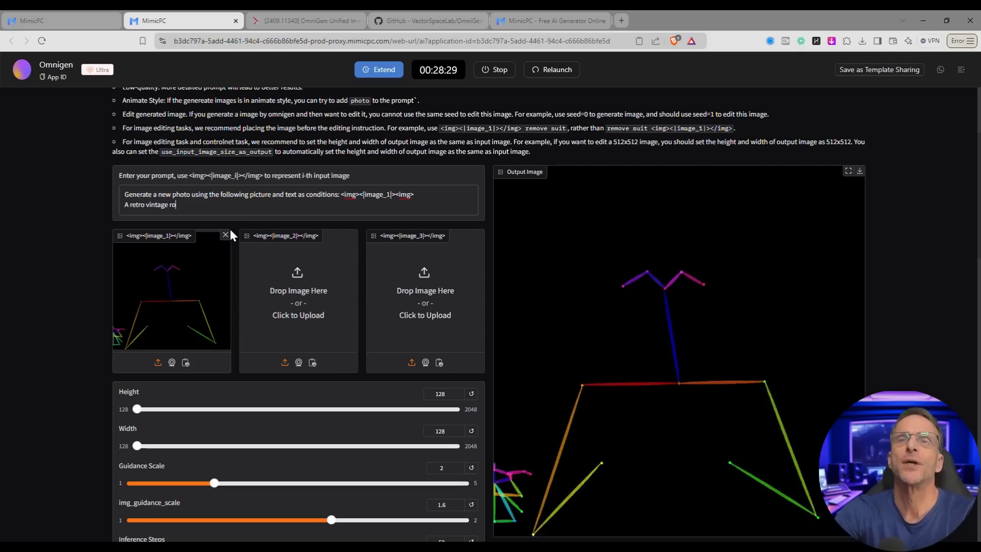
text(bot is in )
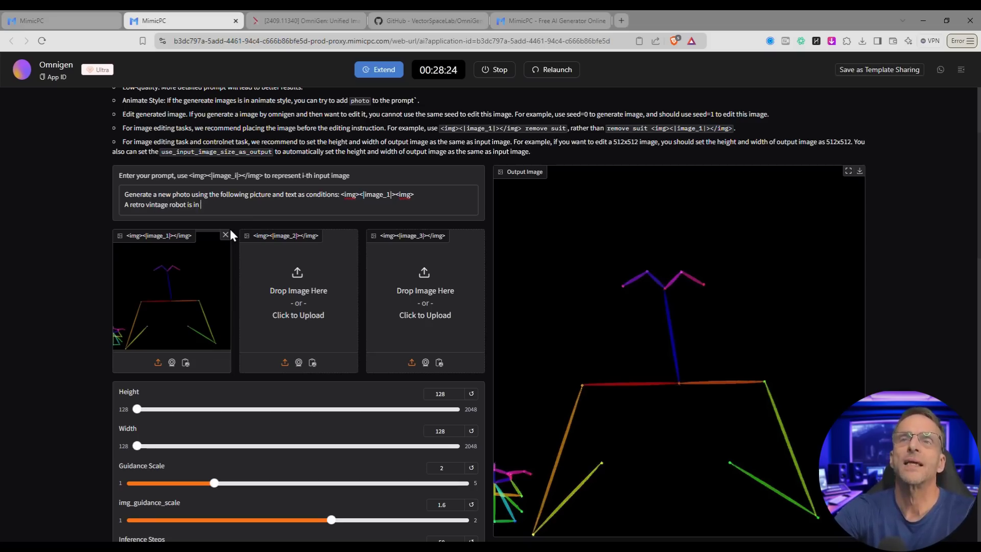
text(a cluttered lab, looking)
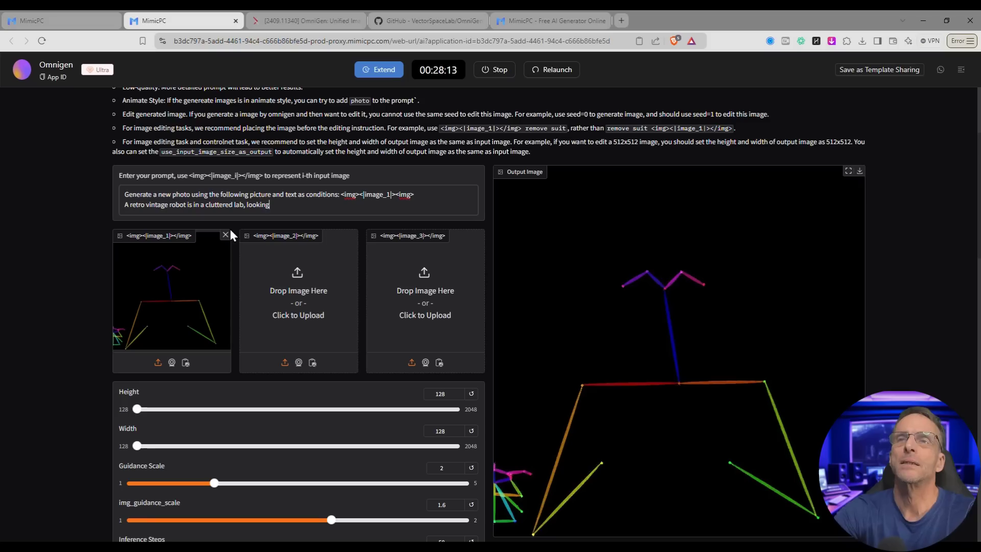
text( through an instruction manual)
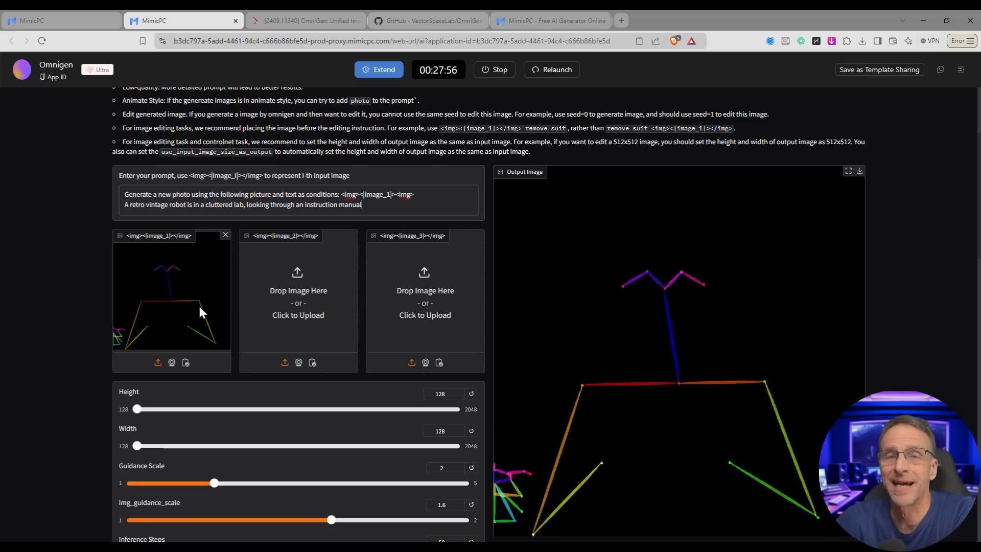
- Generate the retro robot image from the skeleton pose and the edited prompt
scroll(202, 307, down, 6)
scroll(317, 422, down, 1)
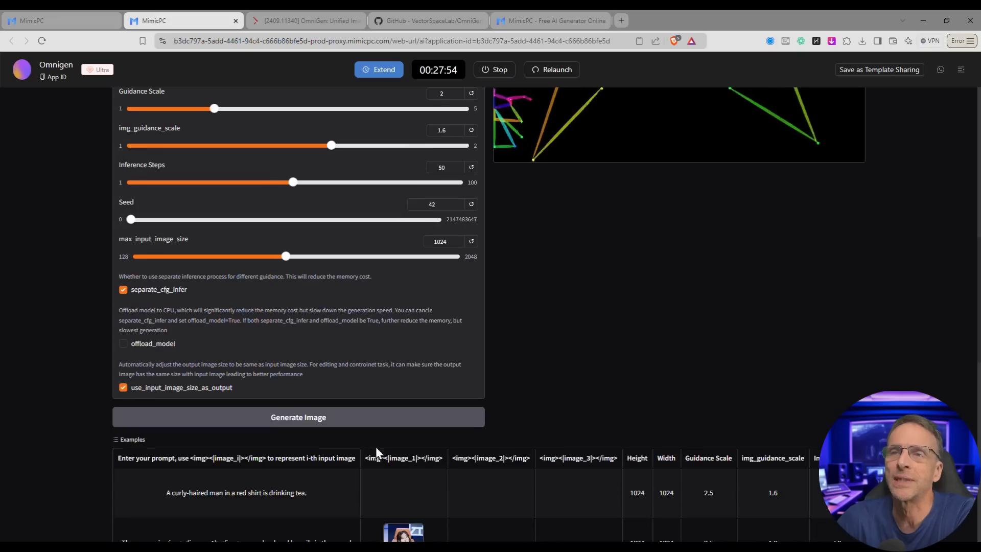
click(321, 421)
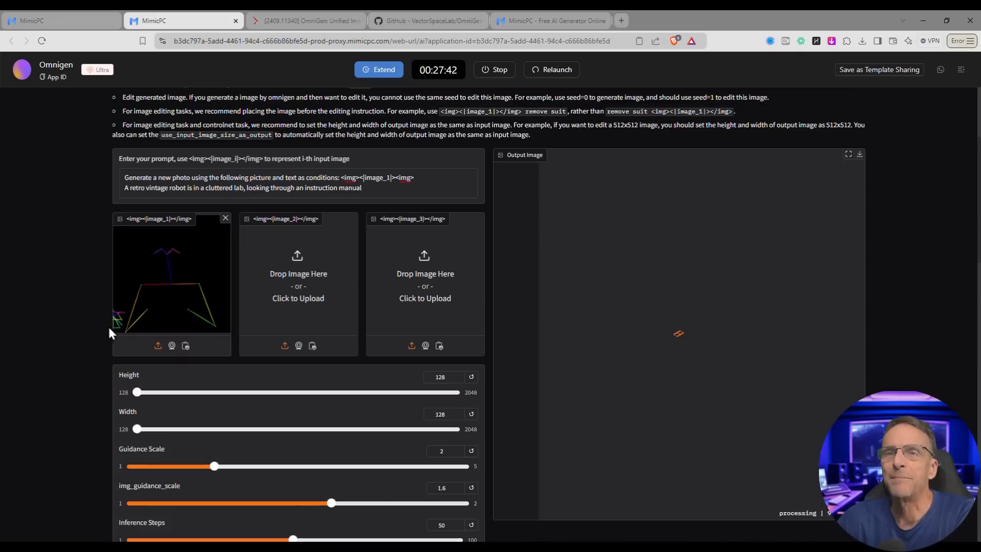